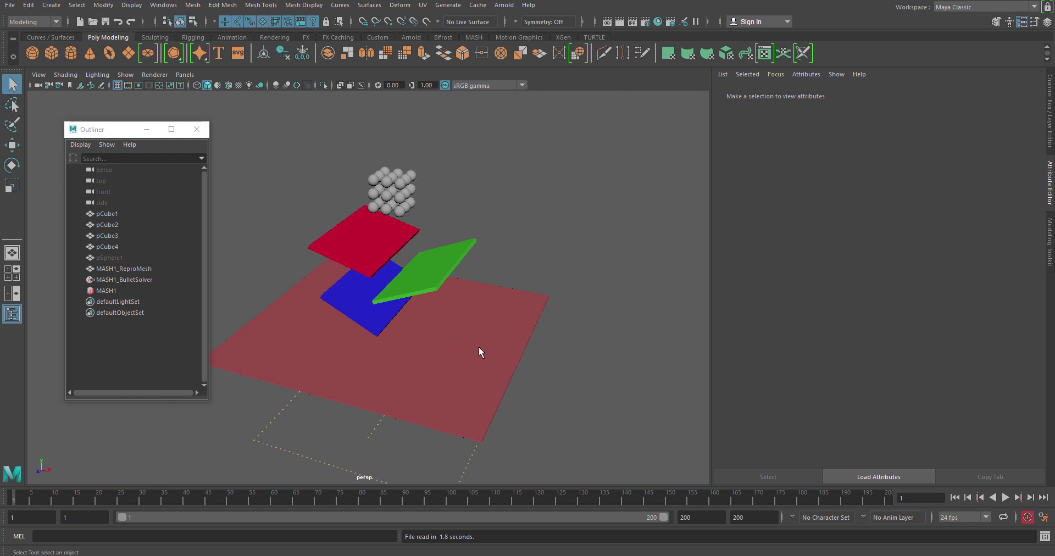
- Play the finished simulation of spheres falling over the coloured slabs and stop it before the end of the range
mouse_move(517, 344)
alt+mouse_down()
mouse_move(507, 327)
mouse_move(530, 323)
mouse_move(528, 357)
alt+mouse_up()
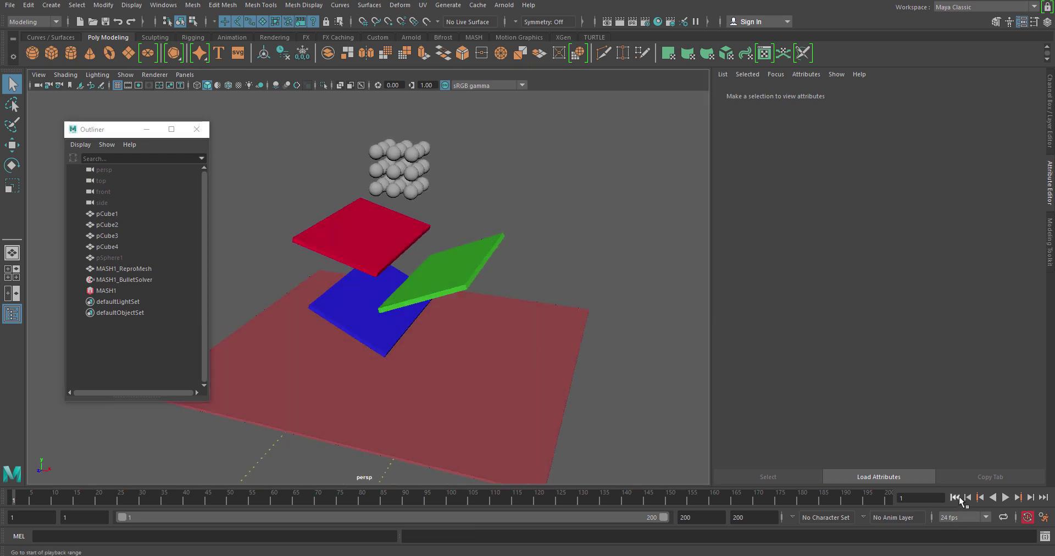
click(1005, 498)
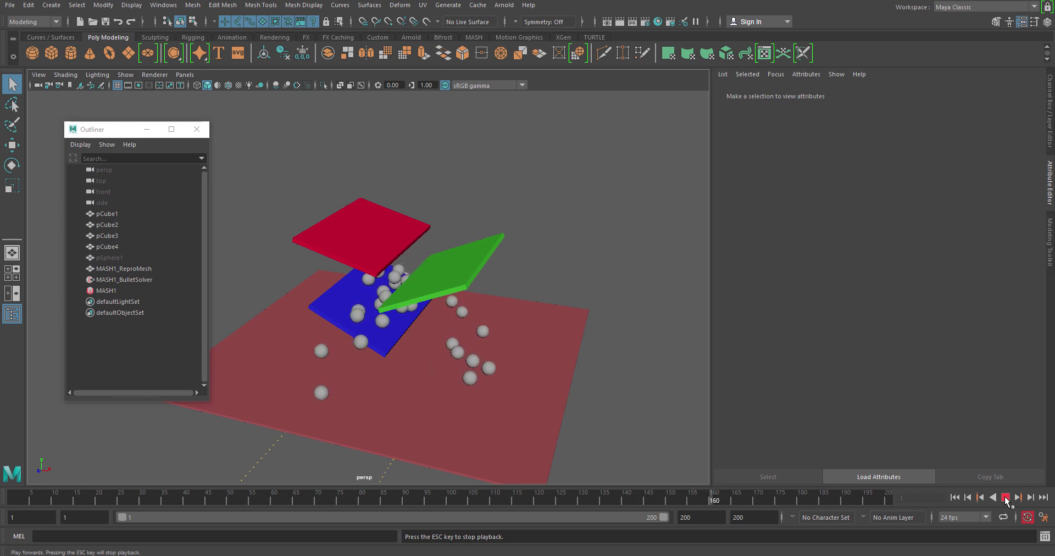
click(1005, 498)
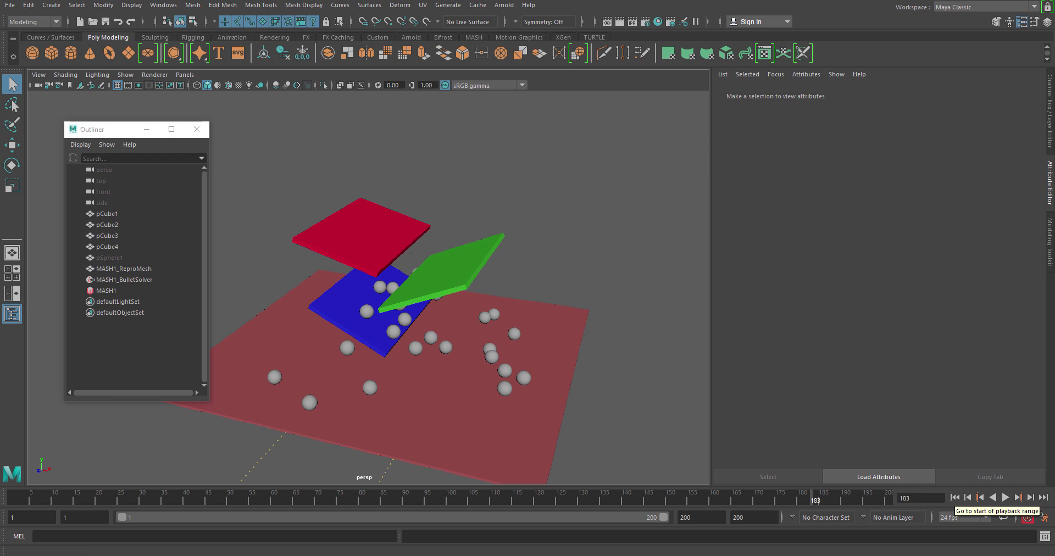
- Replace the current scene with a new, empty scene
click(9, 7)
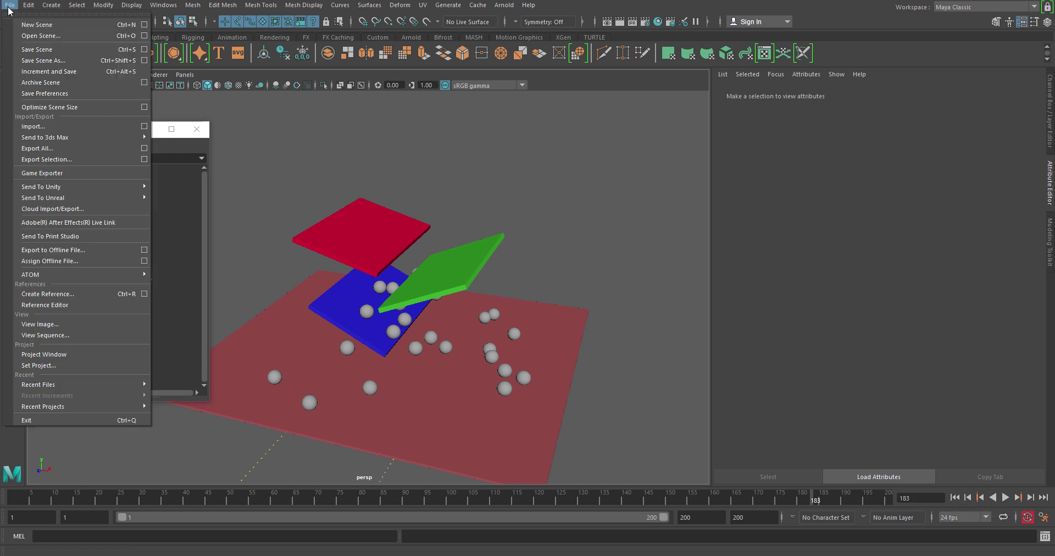
click(37, 24)
click(526, 285)
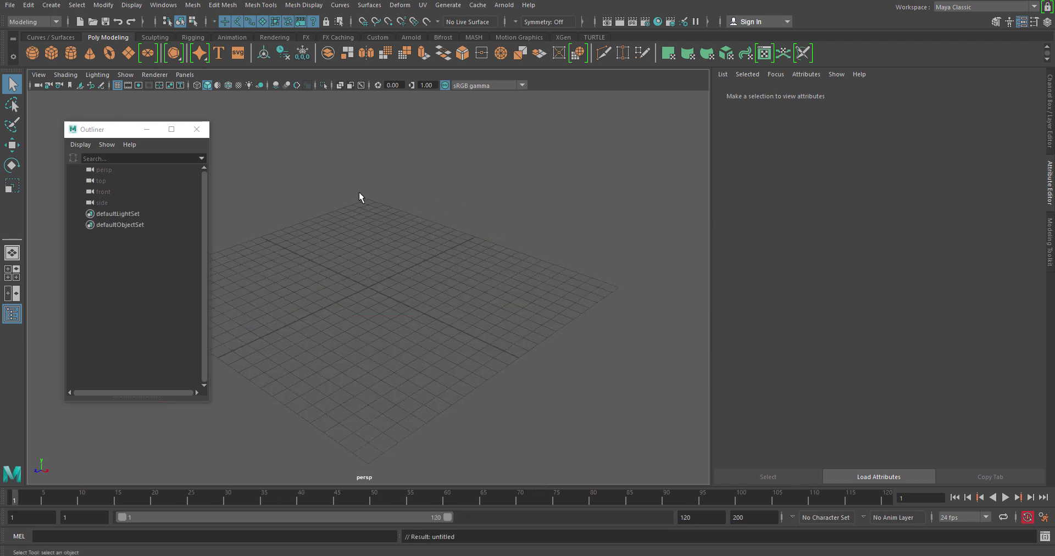
- Create a polygon plane at the origin, scale it uniformly to about 20.1 and raise it about 0.19 units
click(128, 52)
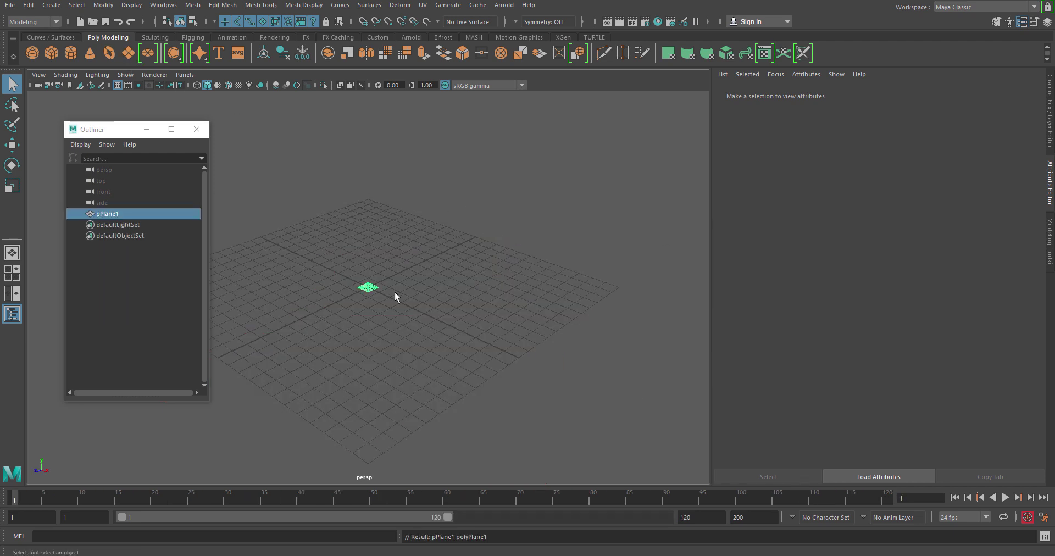
key(r)
drag(369, 287, 568, 189)
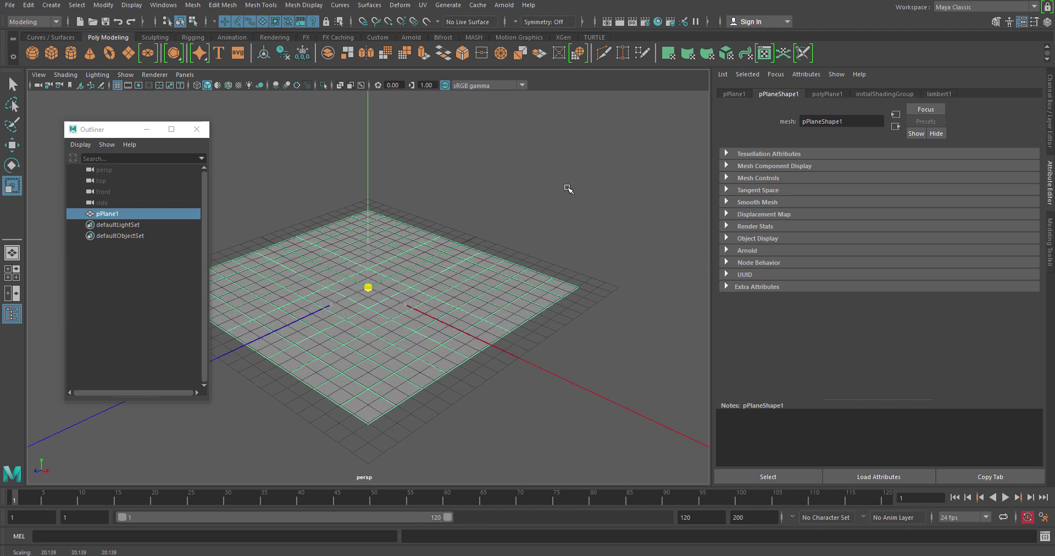
key(w)
drag(369, 238, 371, 240)
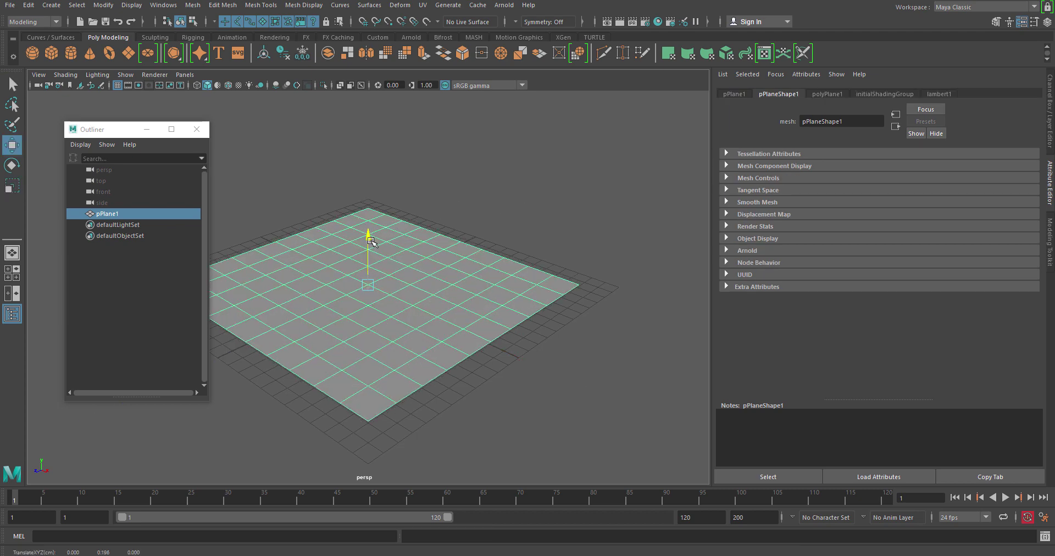
click(307, 160)
- Create a polygon sphere above the centre of the plane and scale it uniformly to about 0.63
click(32, 53)
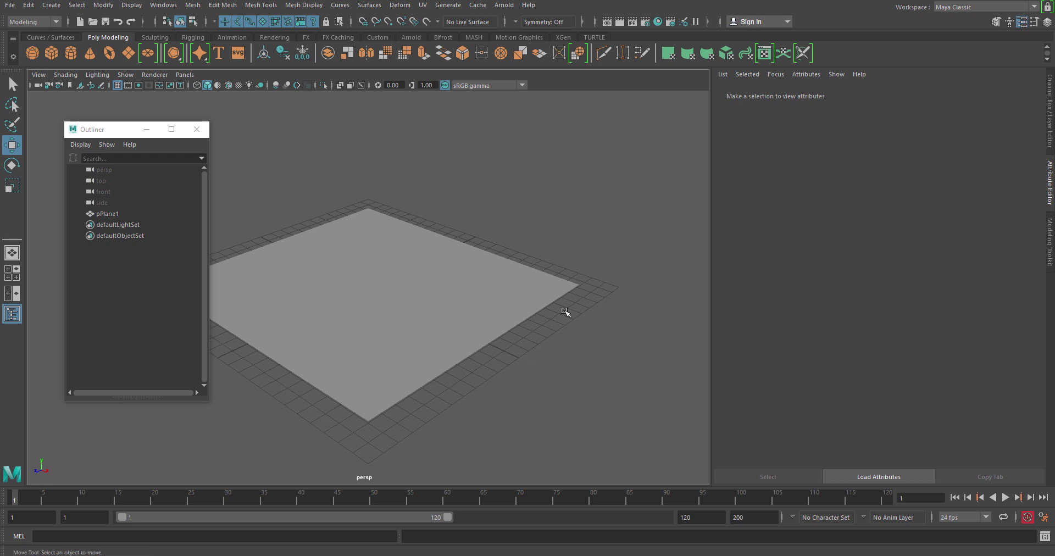
alt+drag(419, 323, 379, 168)
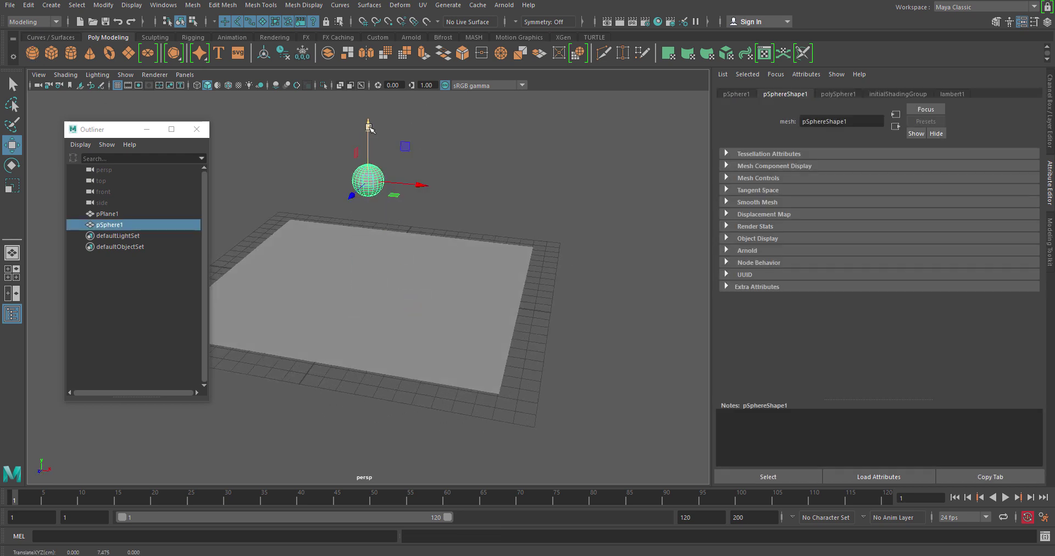
key(r)
drag(368, 166, 360, 167)
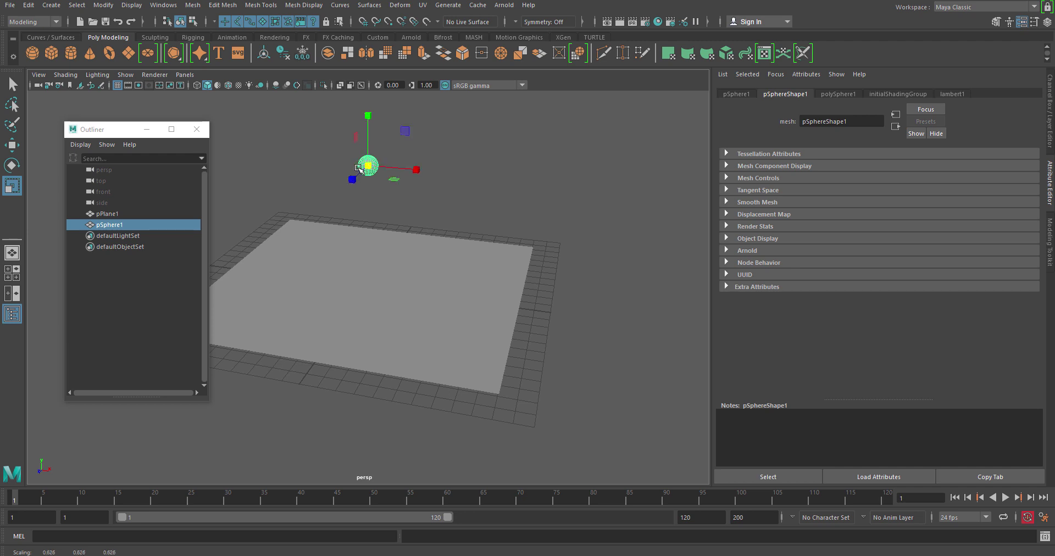
- Move the sphere a little higher above the plane
key(w)
alt+drag(414, 202, 367, 211)
alt+middle_drag(396, 236, 508, 269)
alt+drag(460, 284, 462, 279)
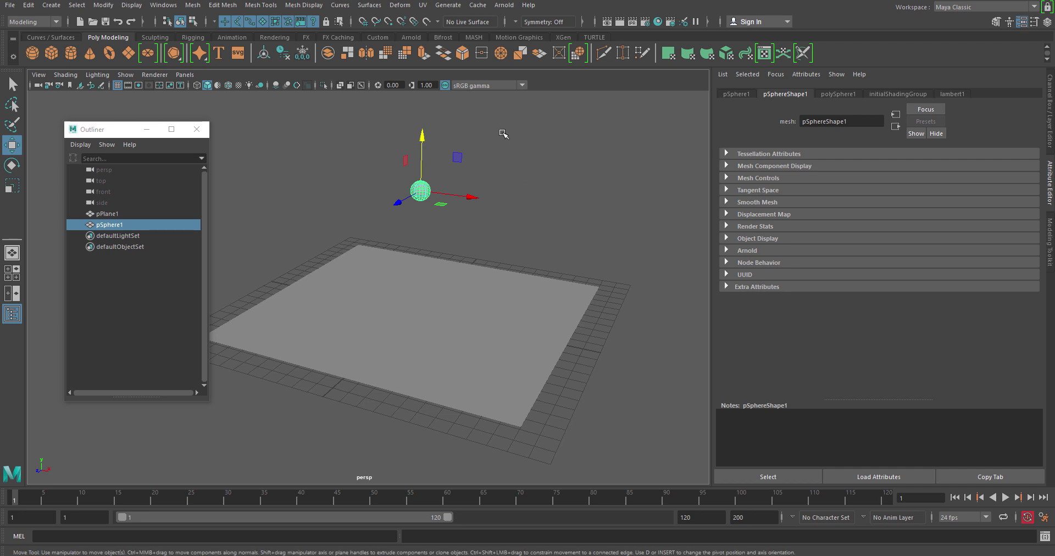
alt+drag(477, 258, 476, 233)
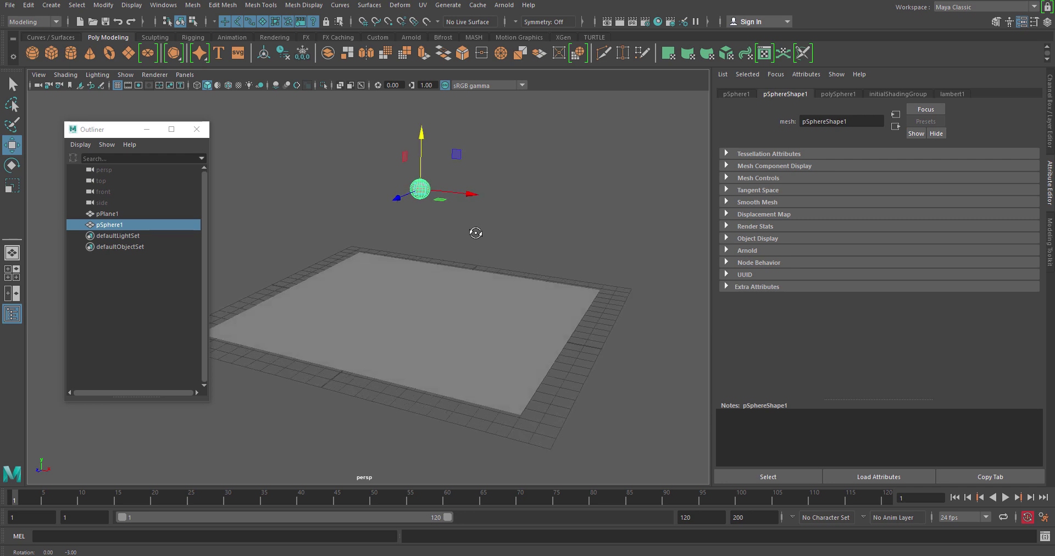
drag(422, 135, 423, 118)
- Create a MASH network from the sphere using the FX tools, with options reset to defaults and Grid distribution
click(33, 21)
click(44, 69)
click(515, 5)
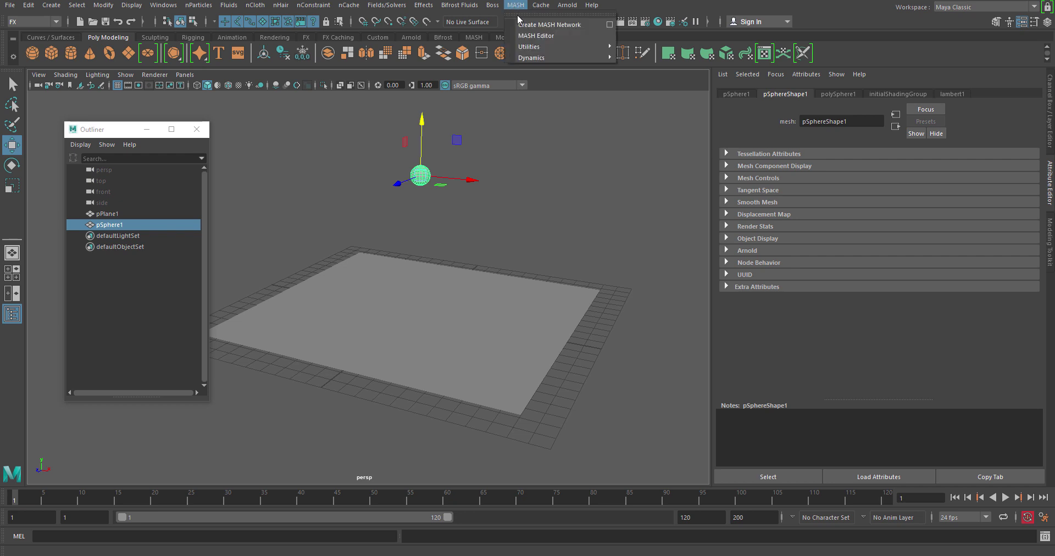
click(609, 25)
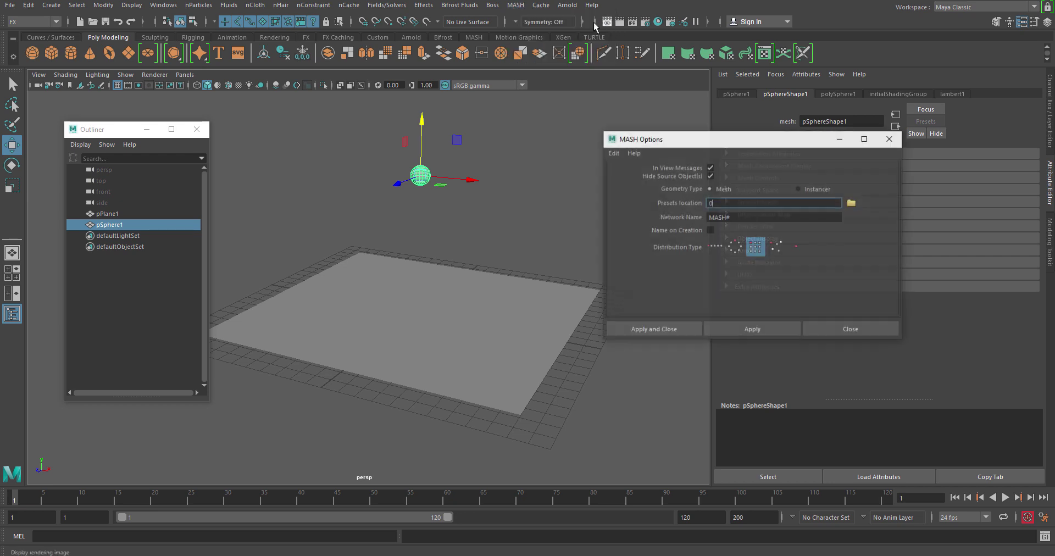
click(618, 156)
click(623, 177)
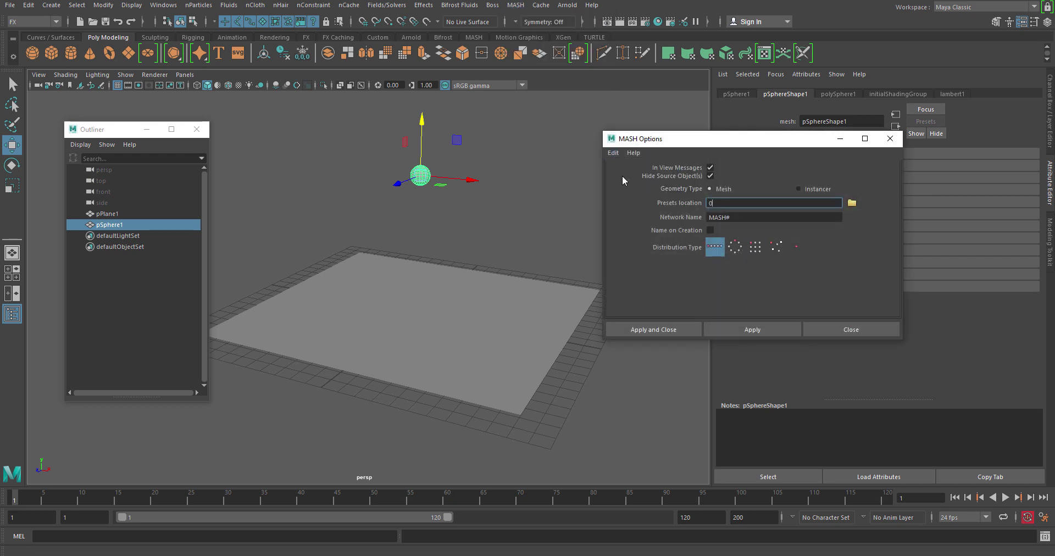
click(755, 248)
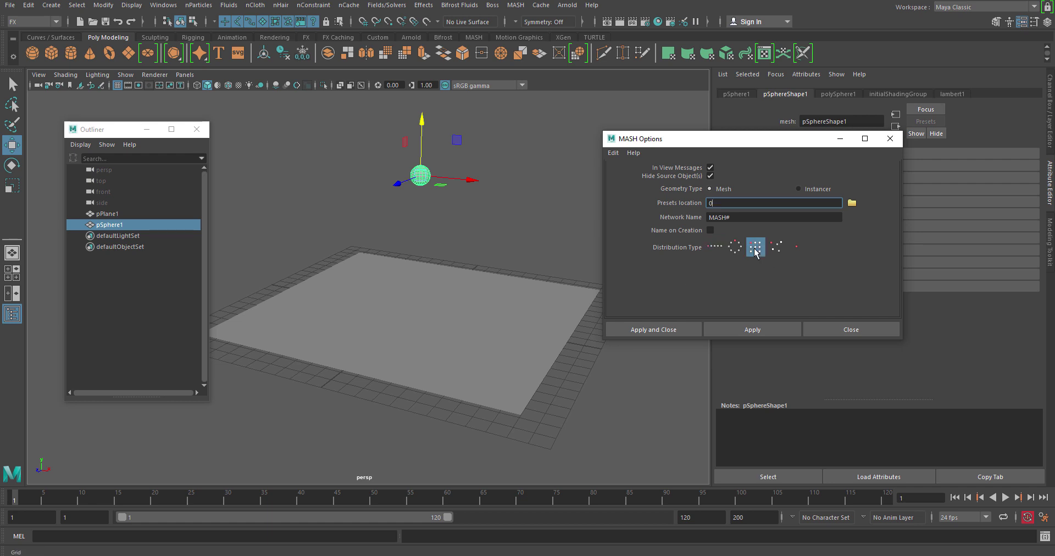
click(666, 331)
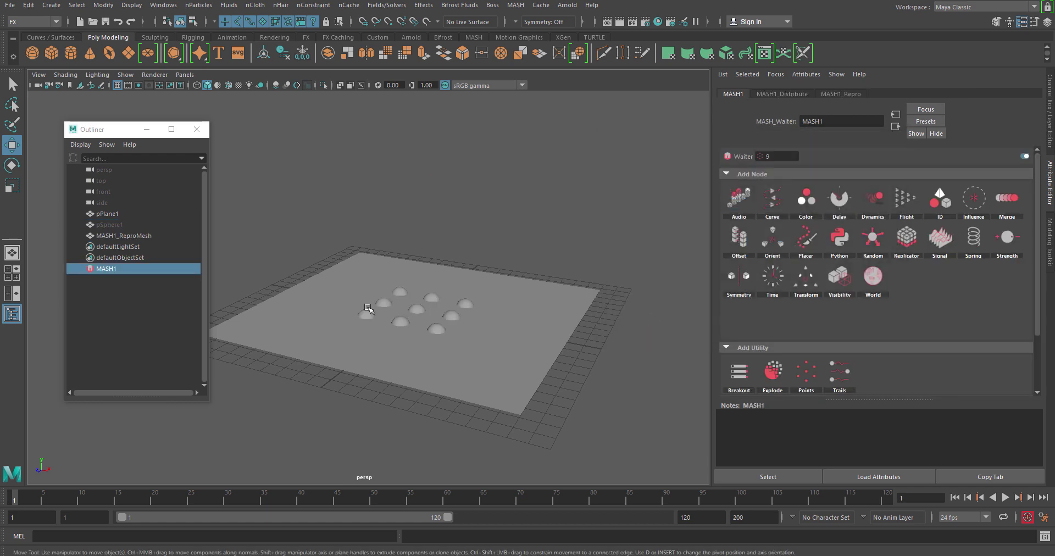
- Try to raise MASH1_ReproMesh about 5.1 units, undo the move, and inspect the source sphere and the ReproMesh
alt+drag(401, 325, 401, 349)
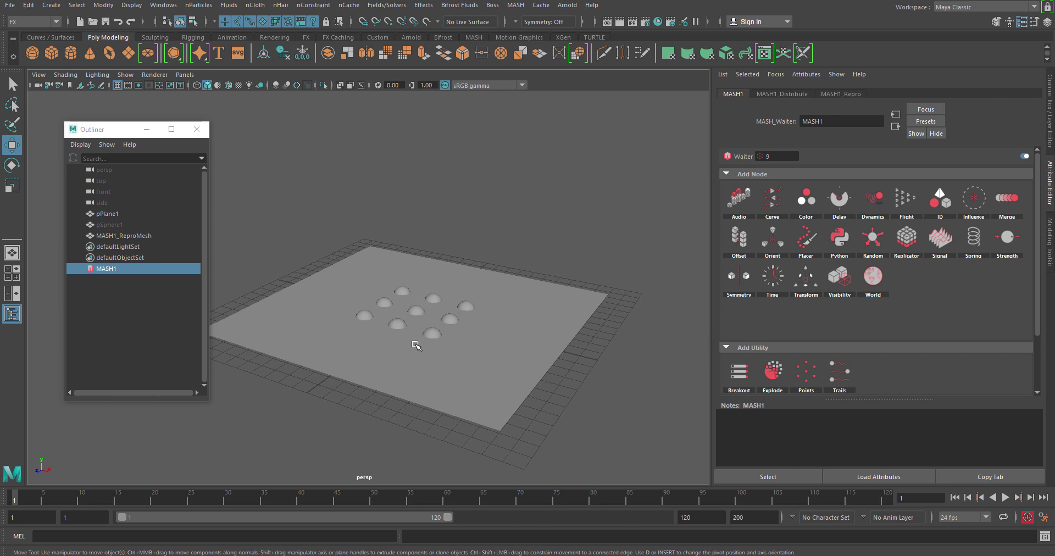
click(417, 312)
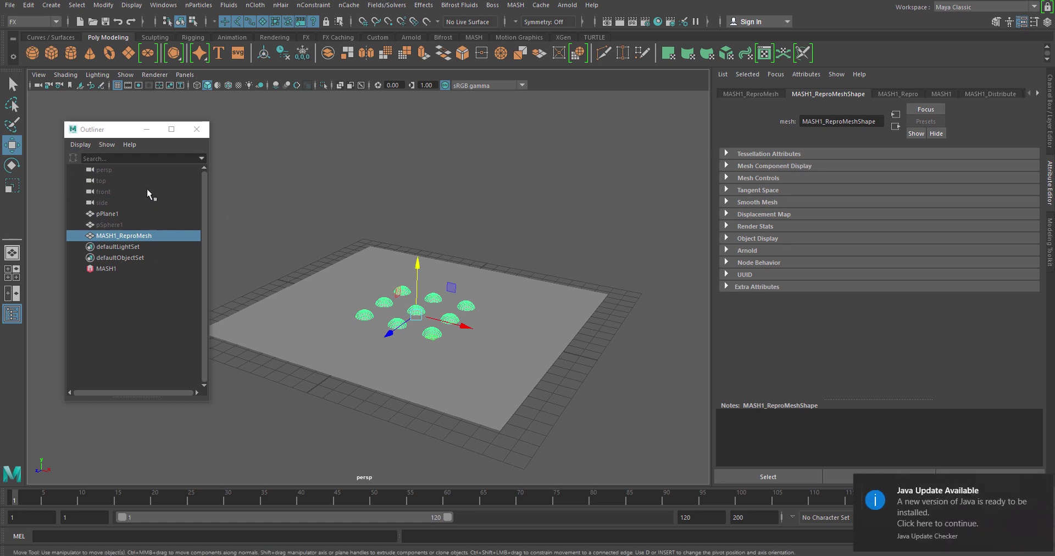
click(1034, 485)
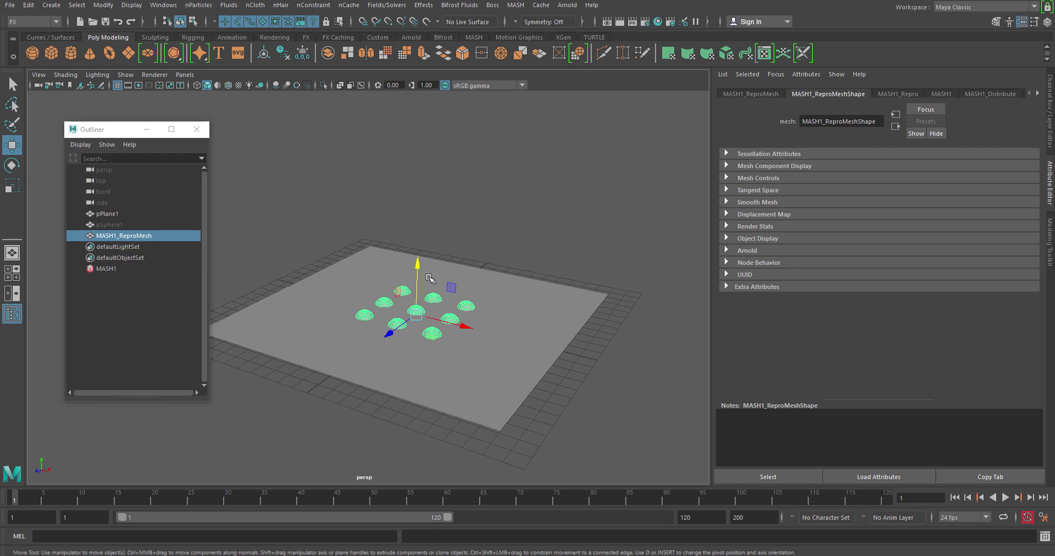
drag(418, 263, 424, 190)
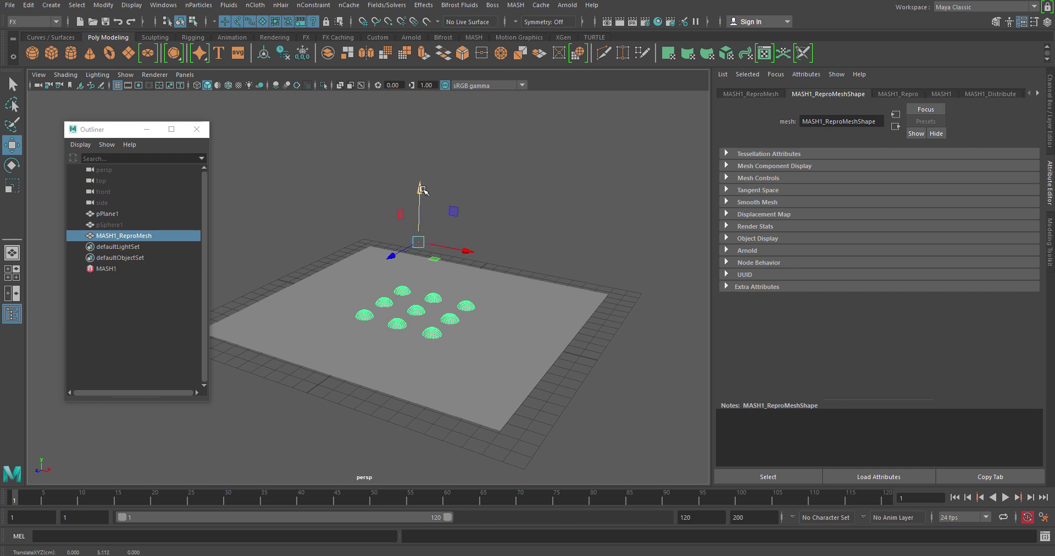
key(ctrl+z)
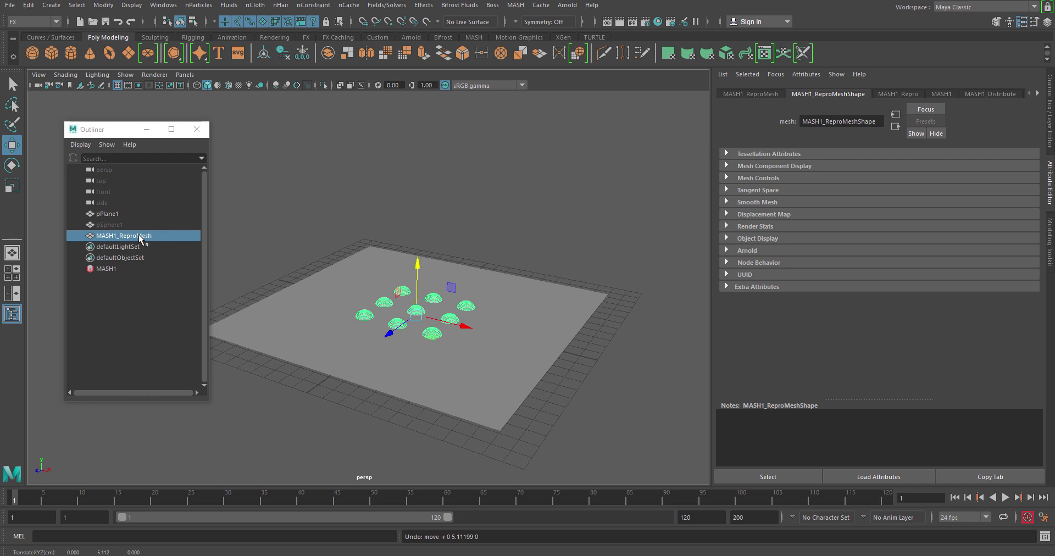
click(118, 226)
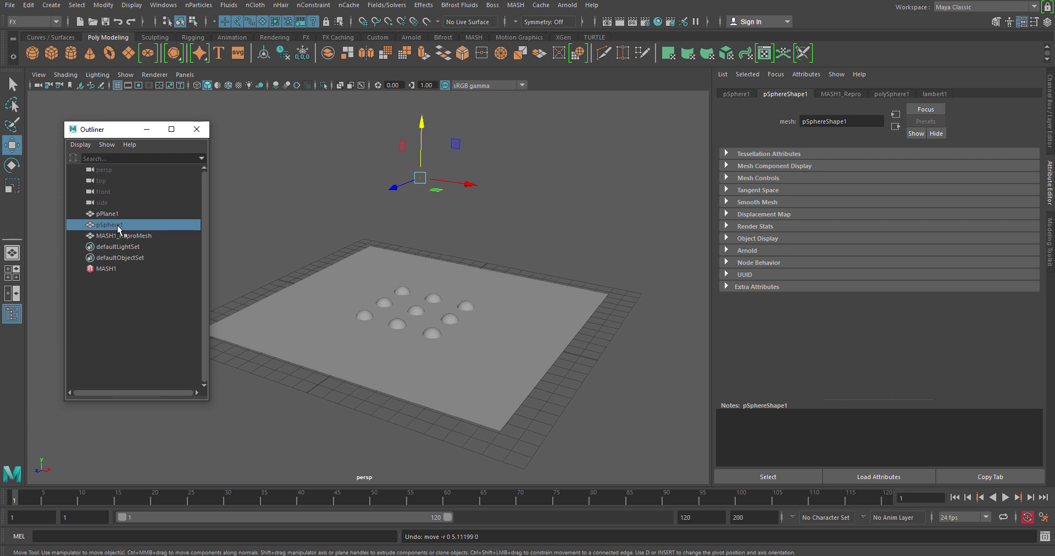
click(140, 236)
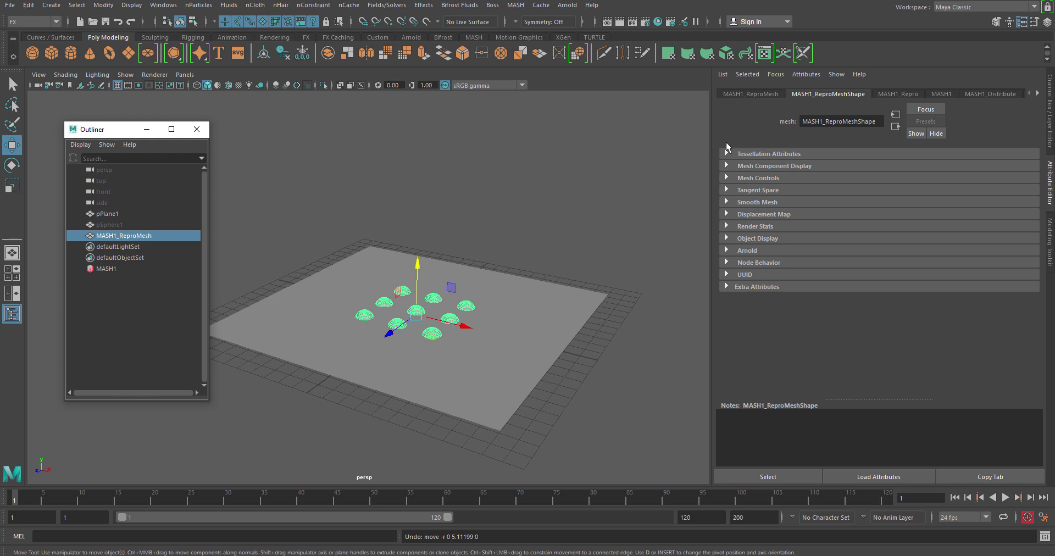
- Add an Offset node to the MASH1 network and set its Y offset position to 15
click(128, 269)
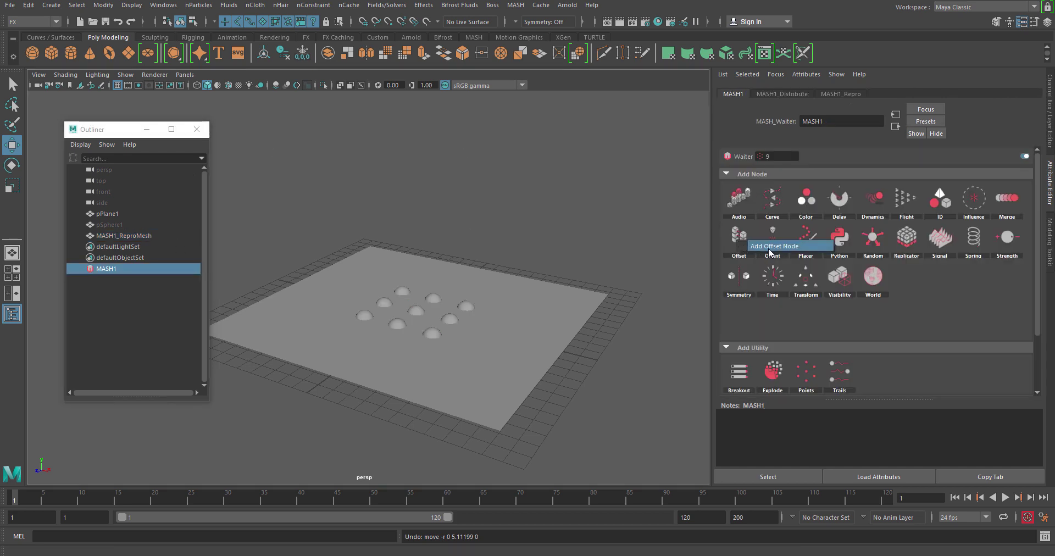
click(770, 250)
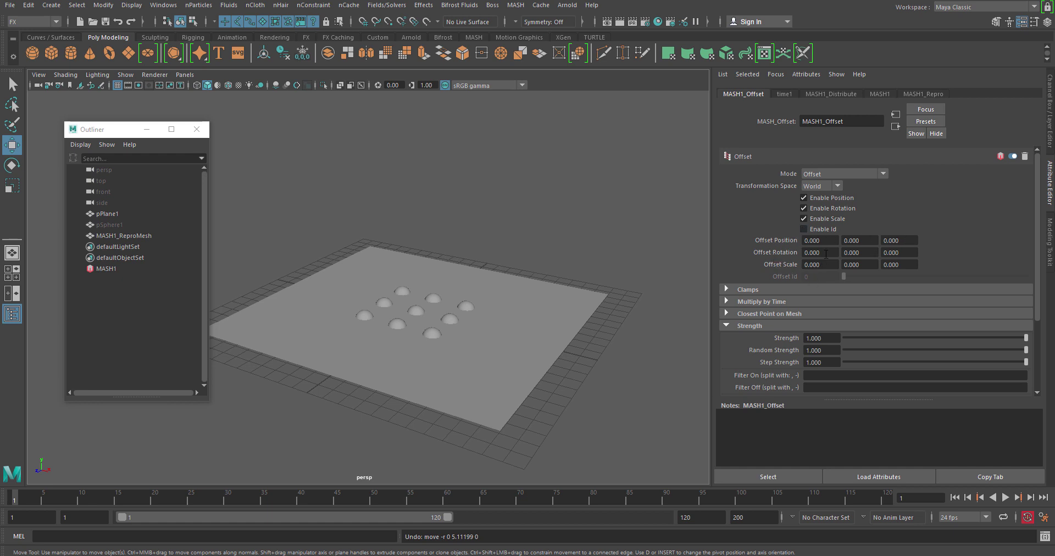
click(803, 242)
key(Tab)
text(15)
key(Return)
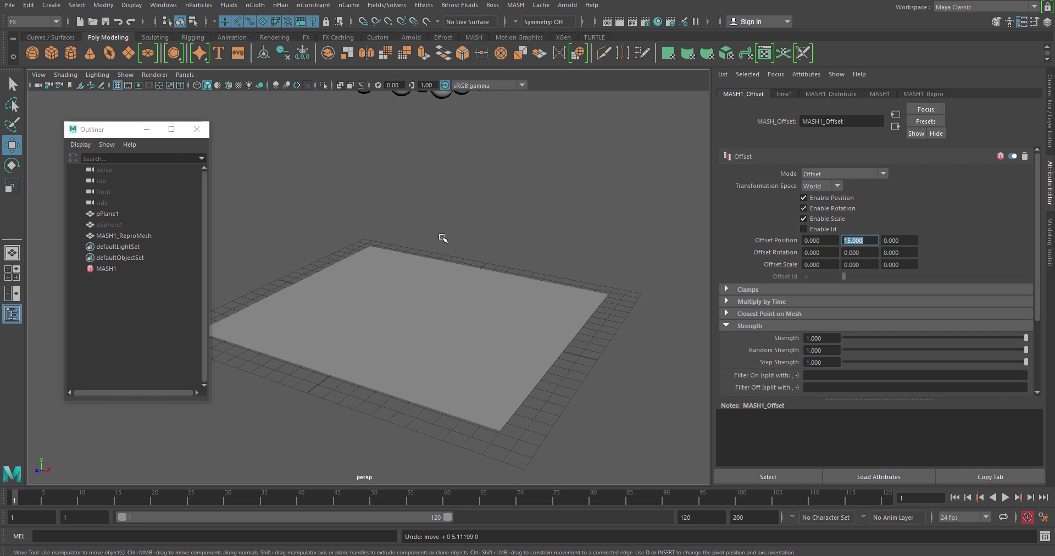
scroll(443, 238, down, 3)
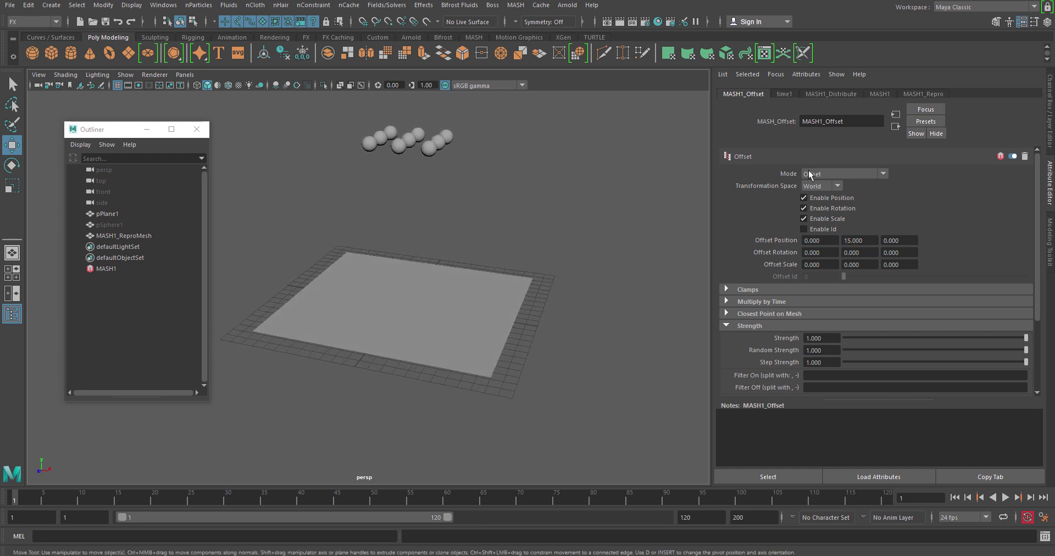
alt+drag(418, 170, 385, 192)
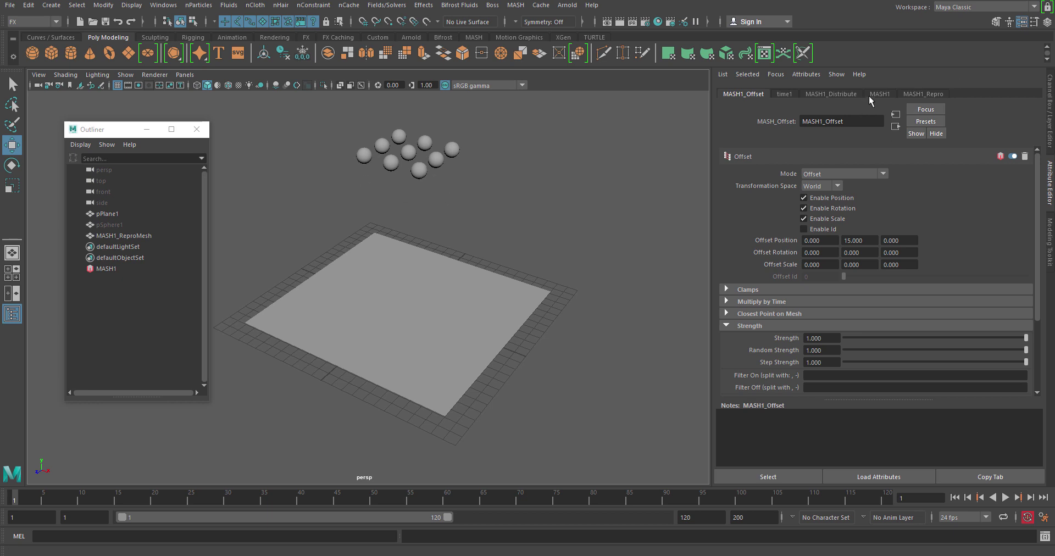
- Set the MASH1_Distribute grid counts to 2 in X, Y and Z
click(832, 94)
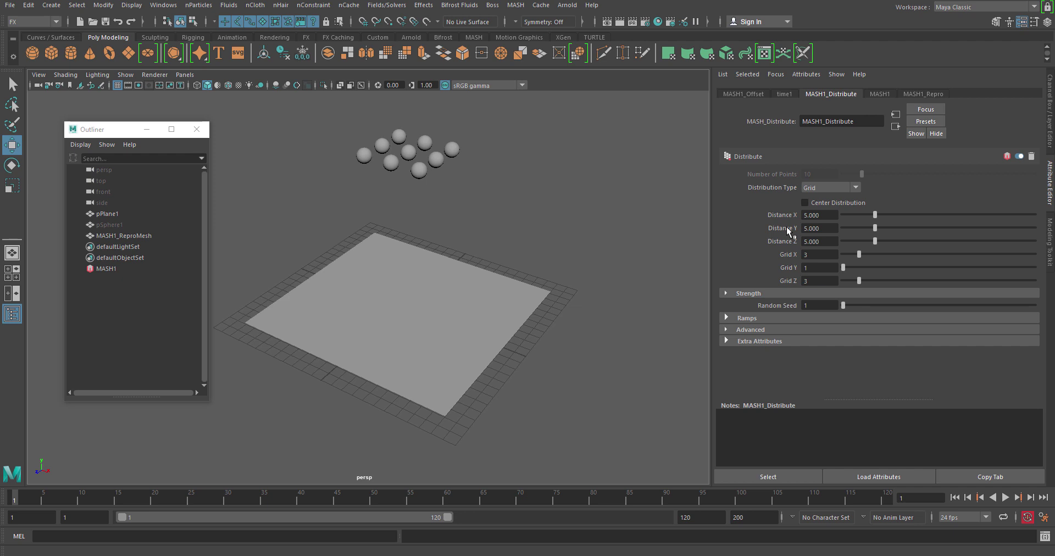
click(821, 270)
double_click(817, 254)
key(Tab)
text(2)
key(Tab)
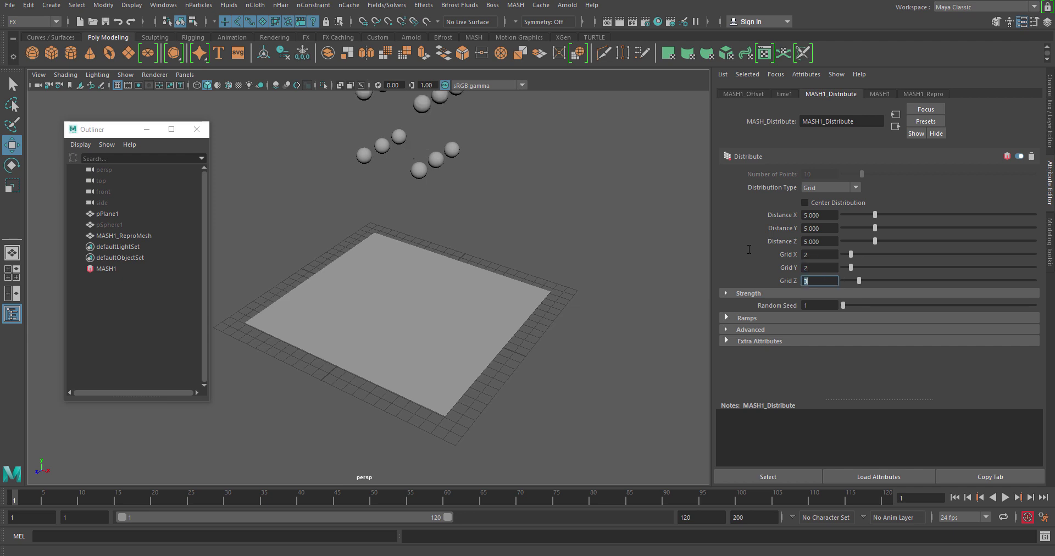
text(2)
key(Return)
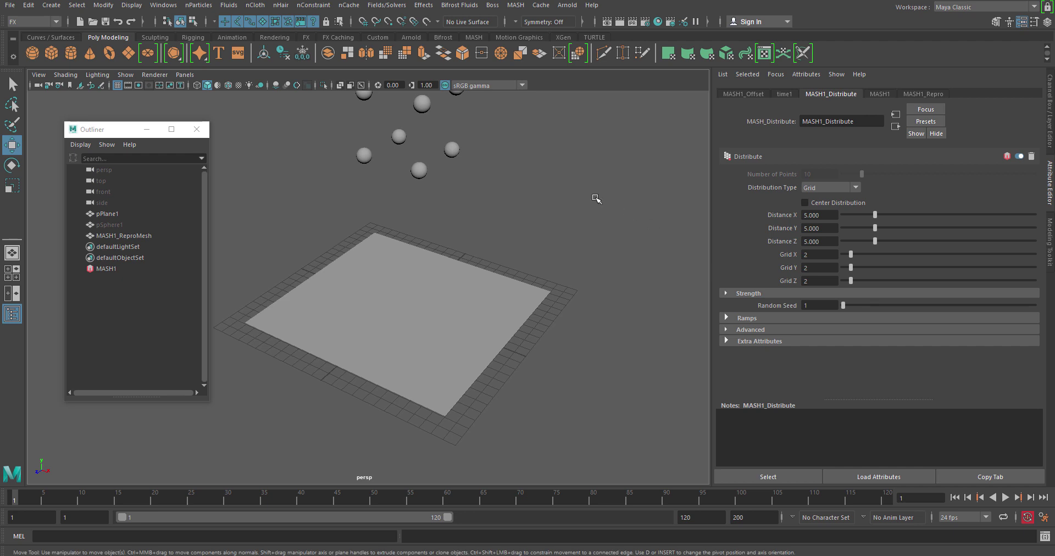
- Set the MASH1_Distribute grid counts to 3 in X, Y and Z
scroll(525, 231, down, 2)
double_click(820, 255)
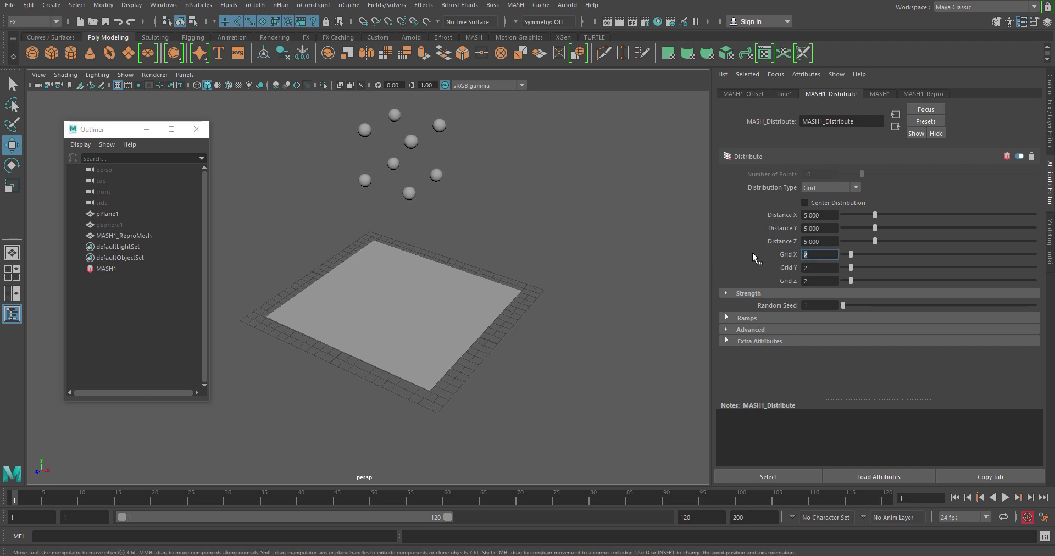
text(3)
key(Tab)
text(3)
key(Tab)
text(3)
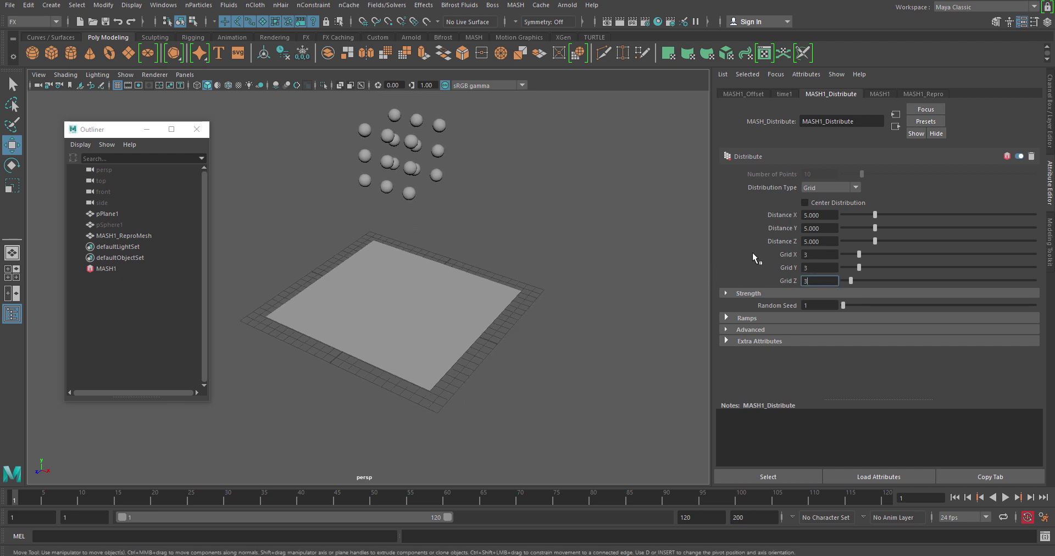
key(Return)
- Set the MASH1_Distribute distances to 3 in X, Y and Z
double_click(824, 215)
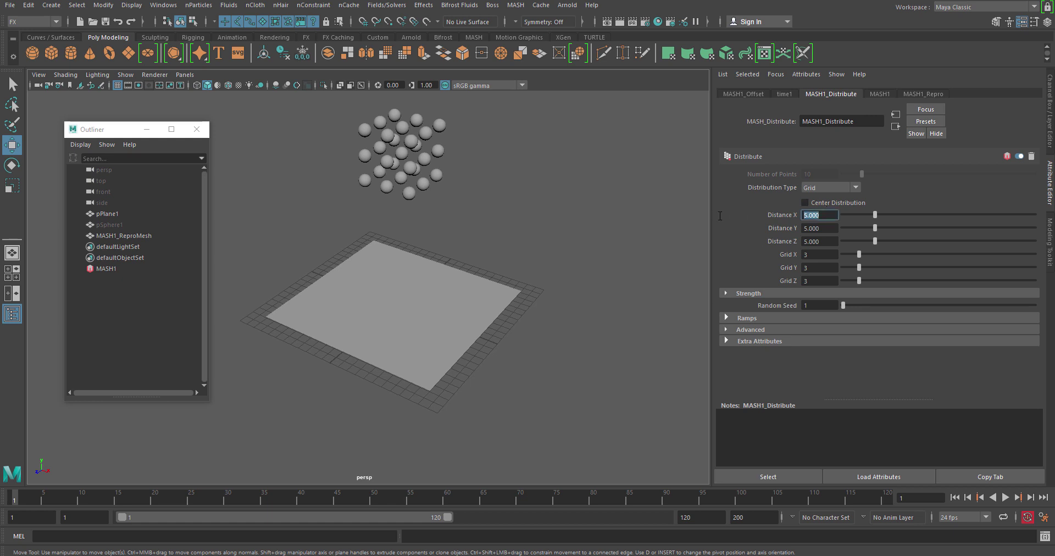
text(3)
key(Tab)
text(3)
key(Tab)
text(3)
key(Return)
- Add a Dynamics node to the MASH1 network
alt+drag(383, 234, 420, 217)
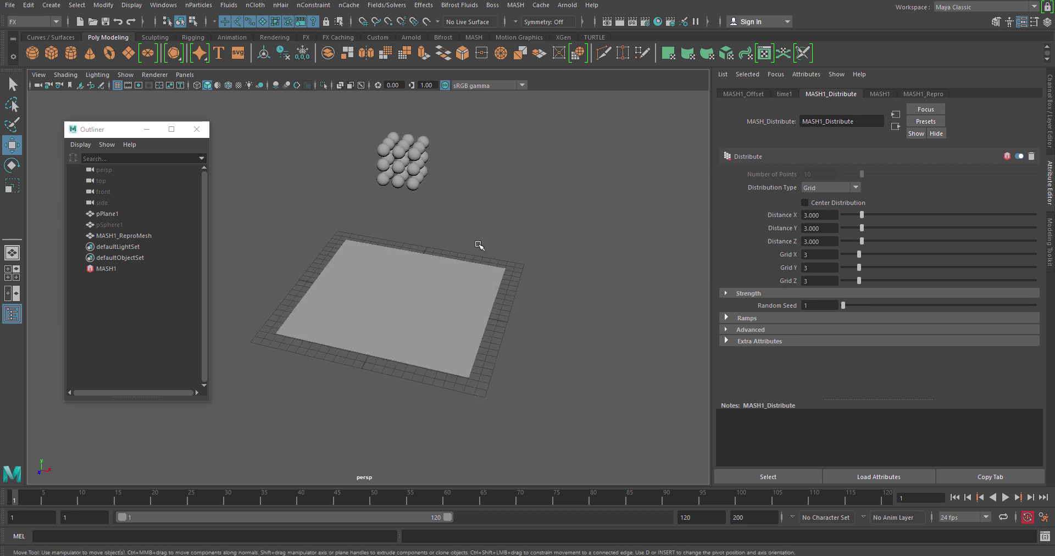
alt+middle_drag(498, 281, 491, 285)
alt+drag(491, 286, 429, 278)
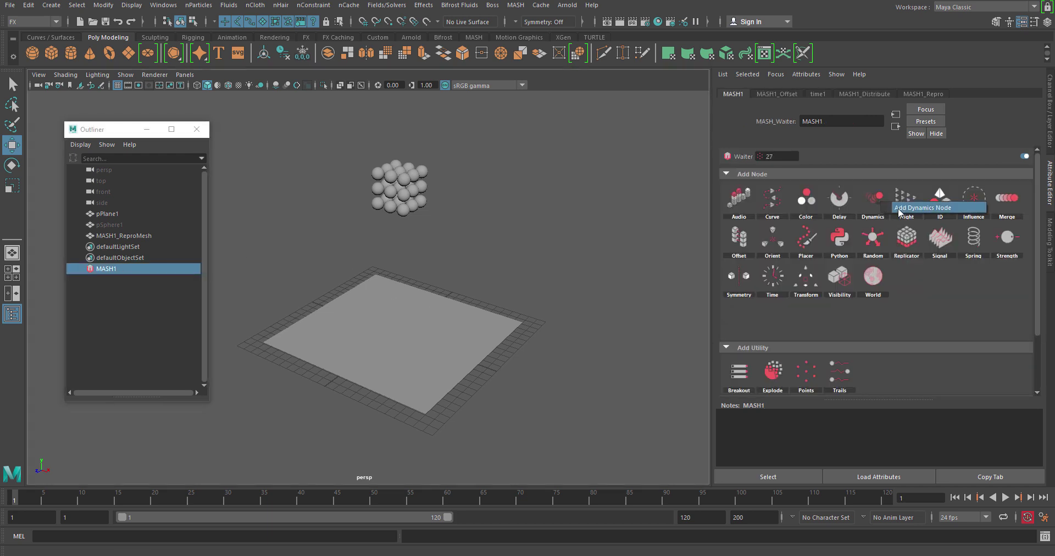
click(880, 204)
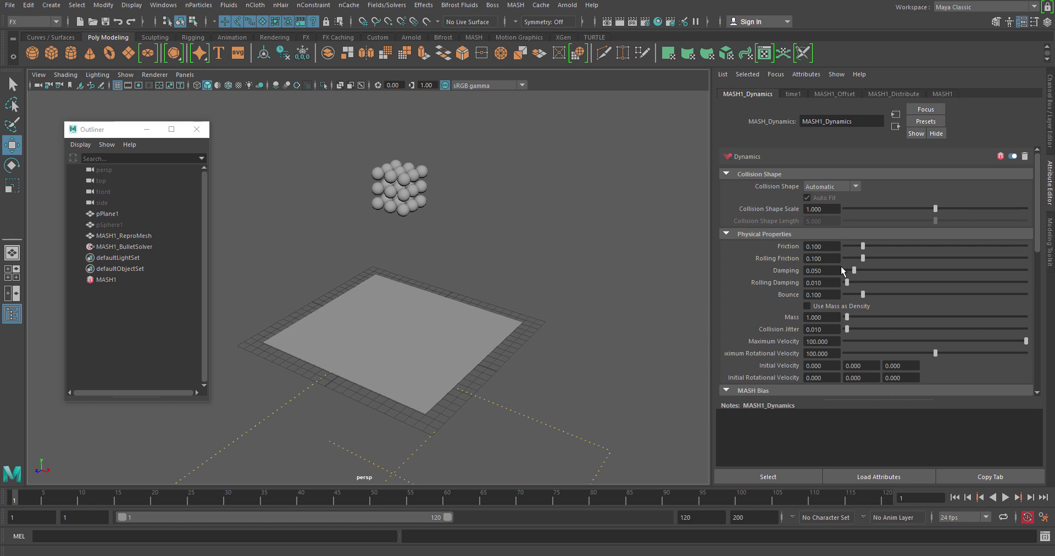
- Examine the settings of MASH1_BulletSolverShape and MASH1_Dynamics, including the available collision shape types
click(127, 249)
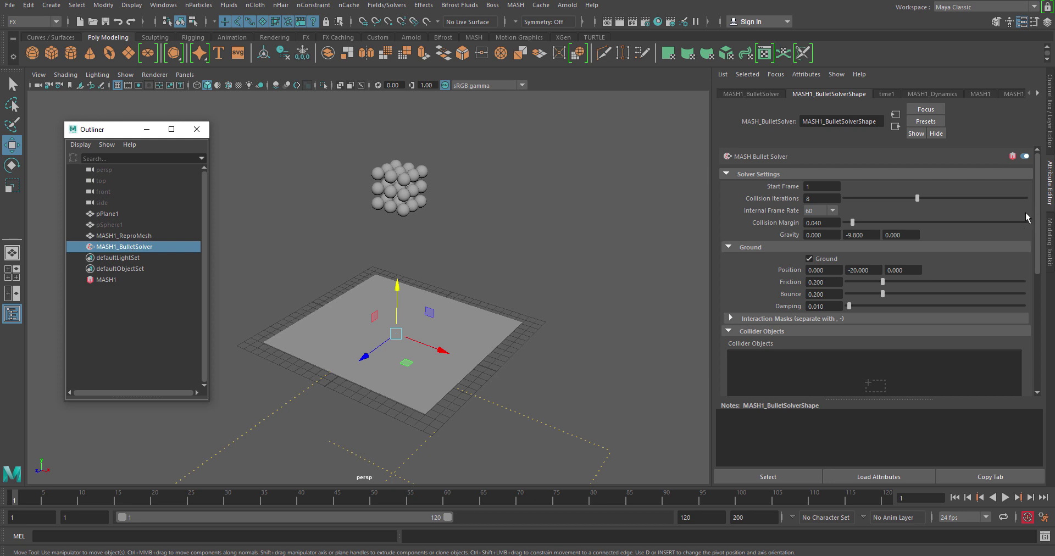
mouse_move(1039, 199)
mouse_down()
mouse_move(1040, 218)
mouse_move(1039, 200)
mouse_up()
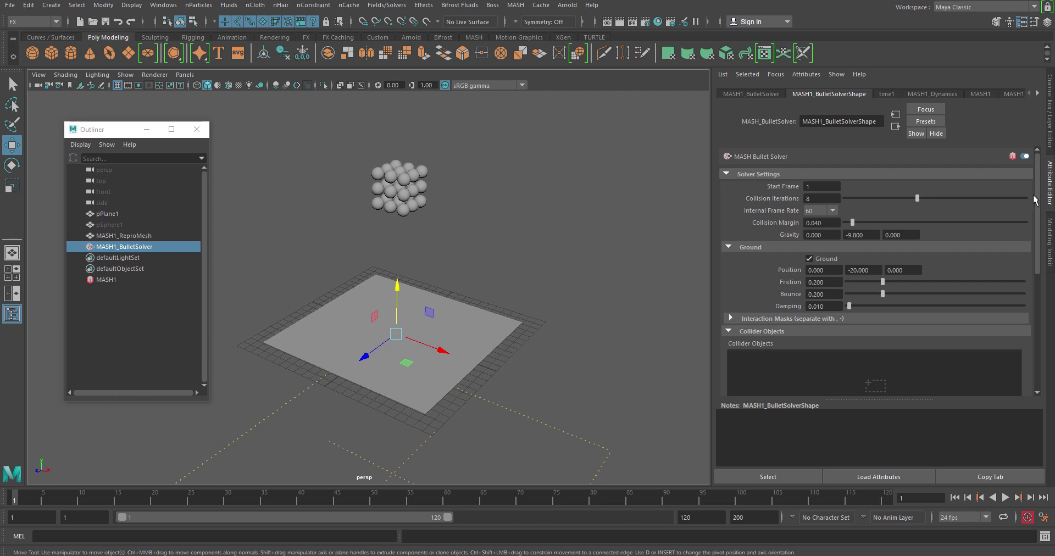
click(938, 93)
click(802, 94)
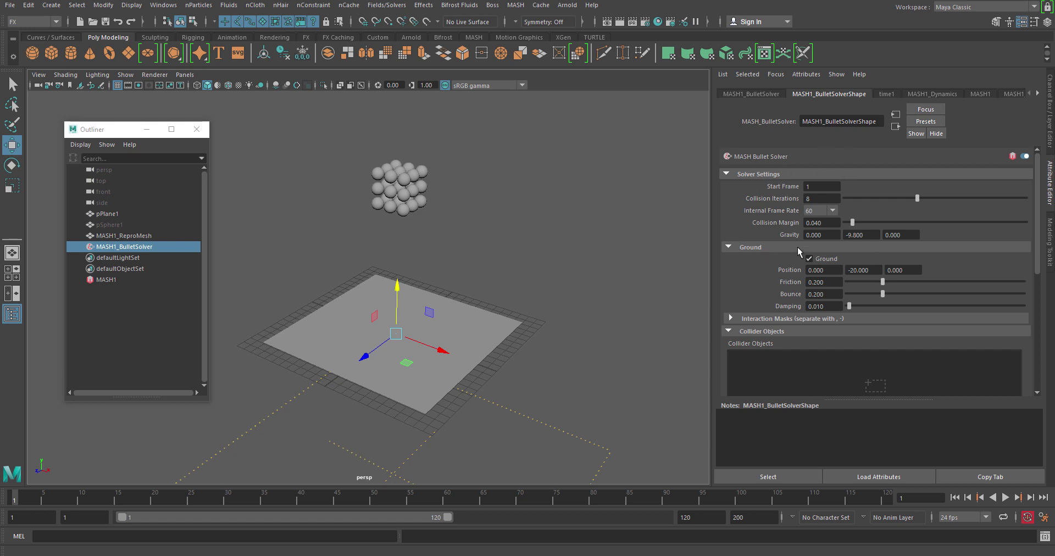
click(925, 94)
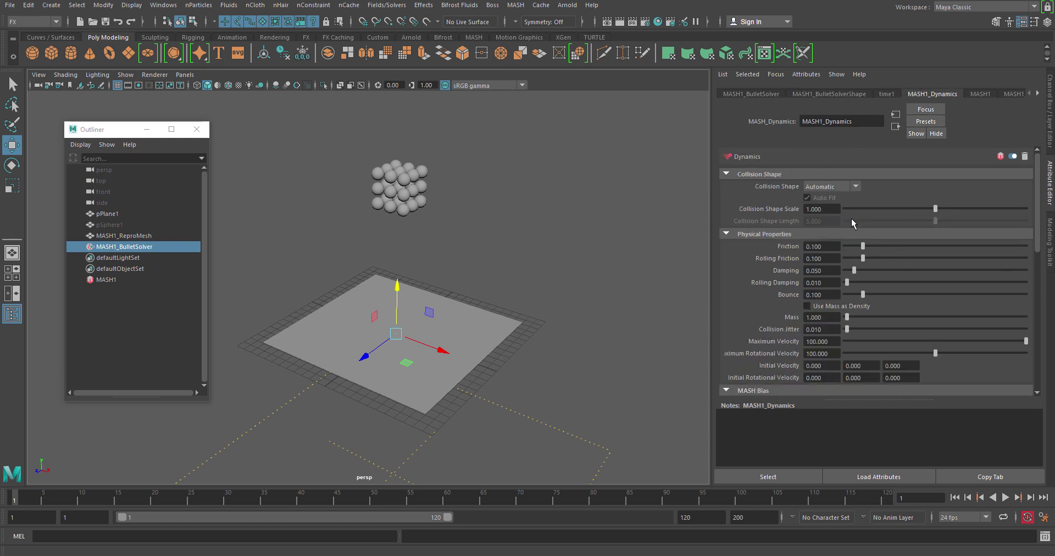
scroll(1040, 221, down, 2)
scroll(1040, 221, down, 2)
scroll(1041, 214, up, 4)
click(855, 186)
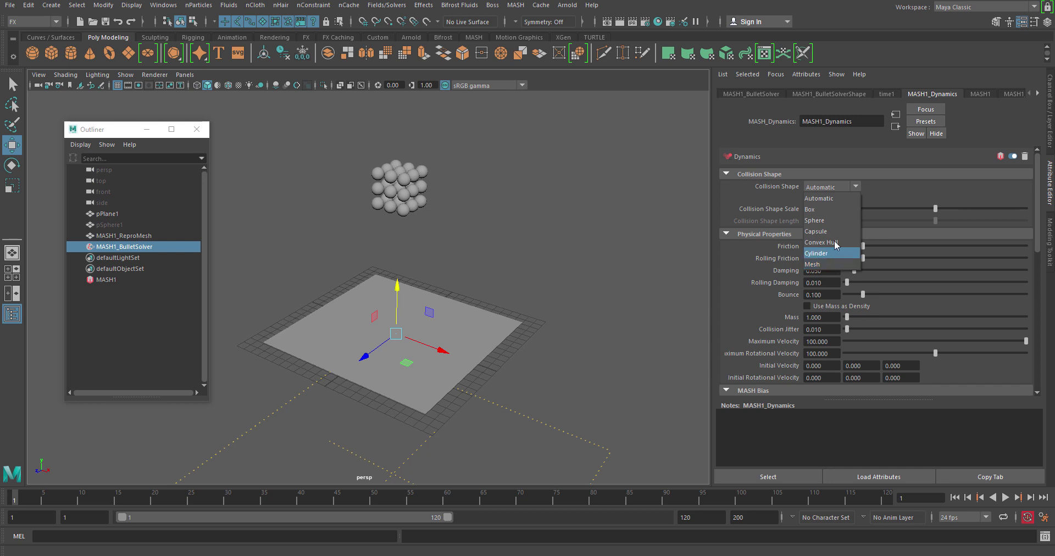
click(856, 188)
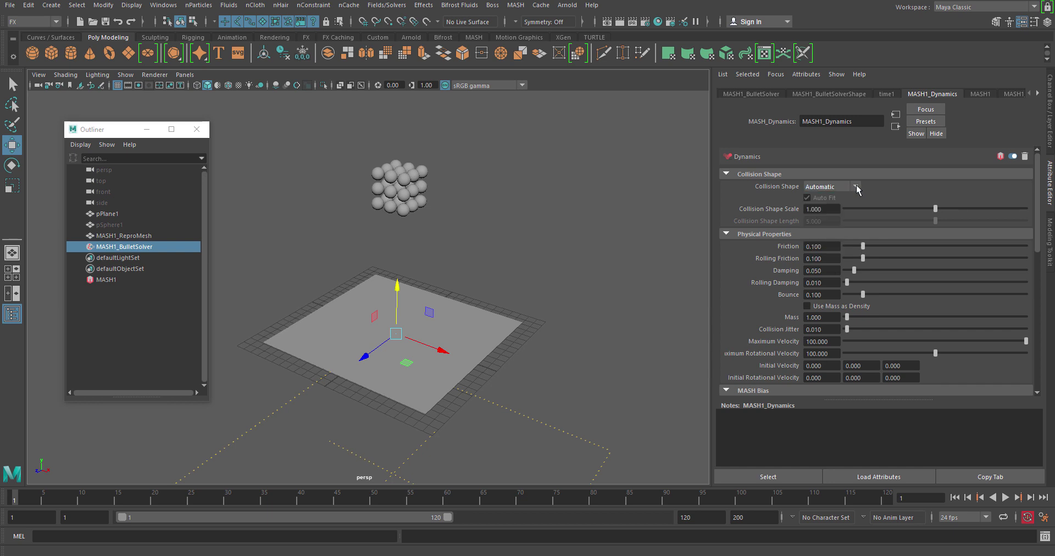
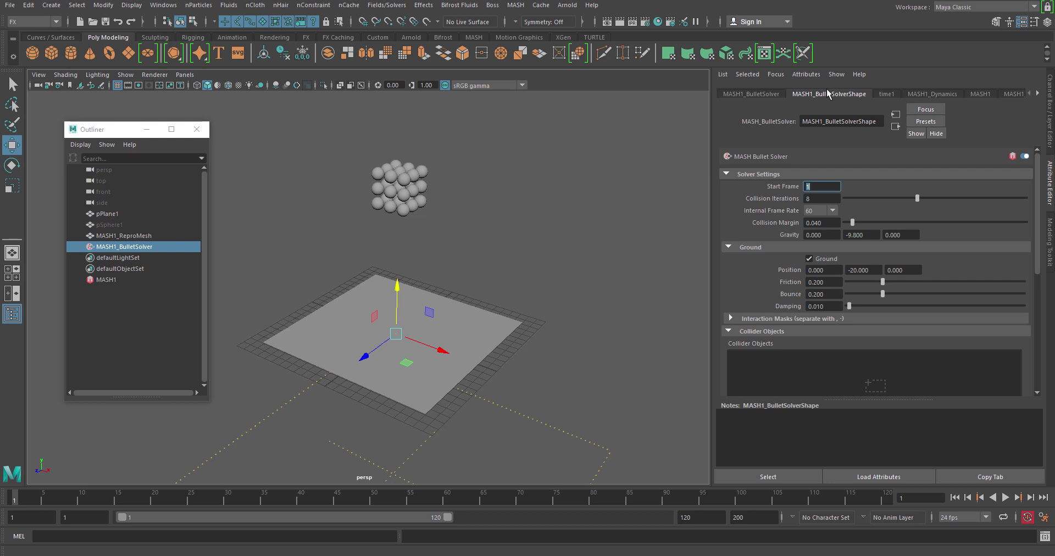
- Review the MASH1_Dynamics collision shape choices and its per-point adjustment, constraint and contact settings
click(940, 95)
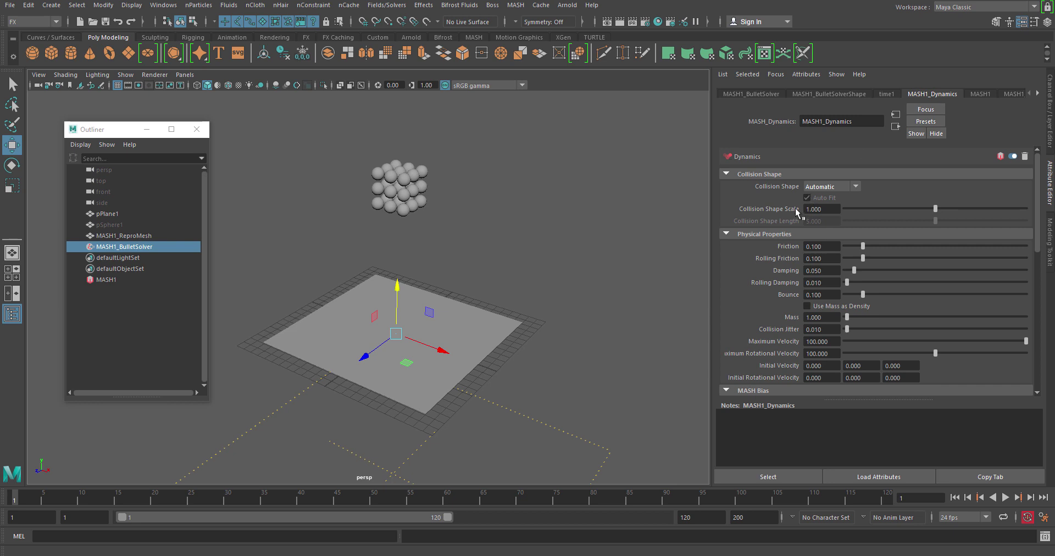
click(849, 187)
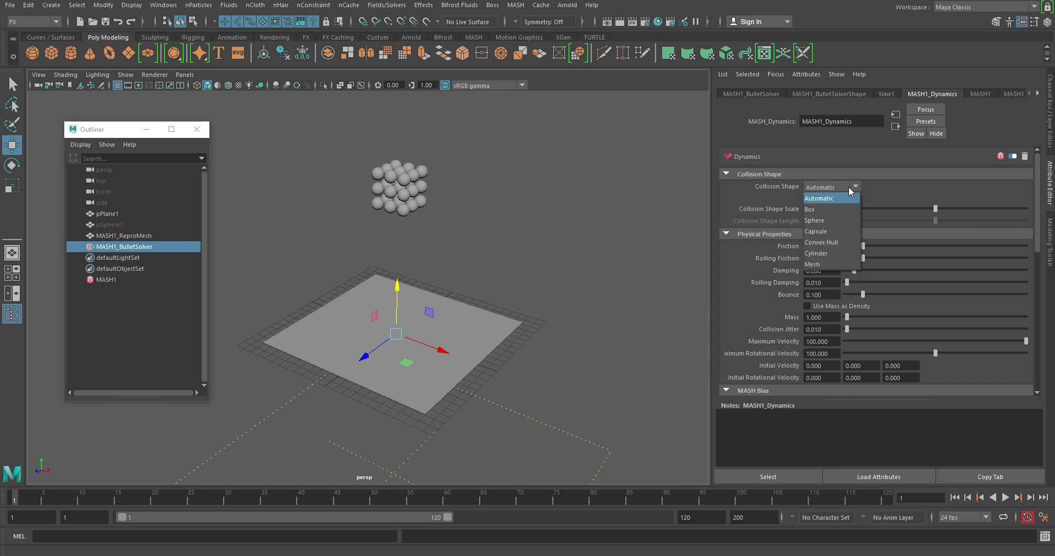
click(850, 190)
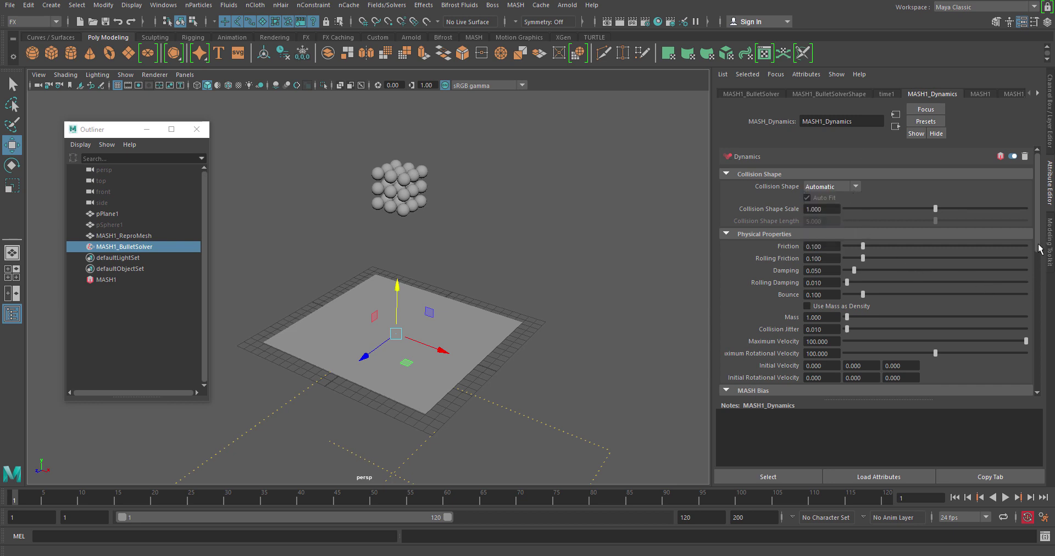
drag(1039, 251, 1046, 400)
click(749, 353)
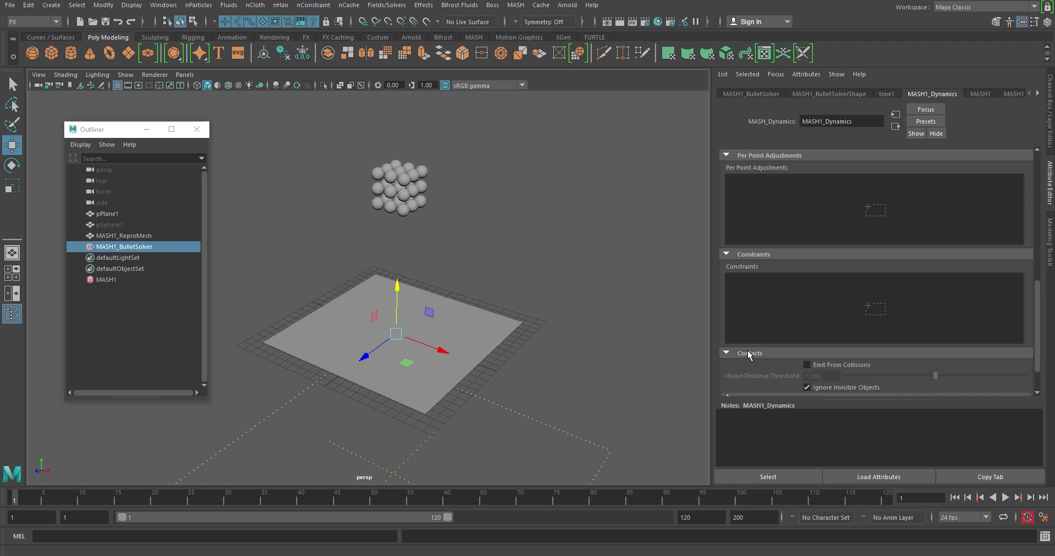
click(748, 354)
click(748, 354)
drag(1042, 311, 1042, 343)
click(747, 308)
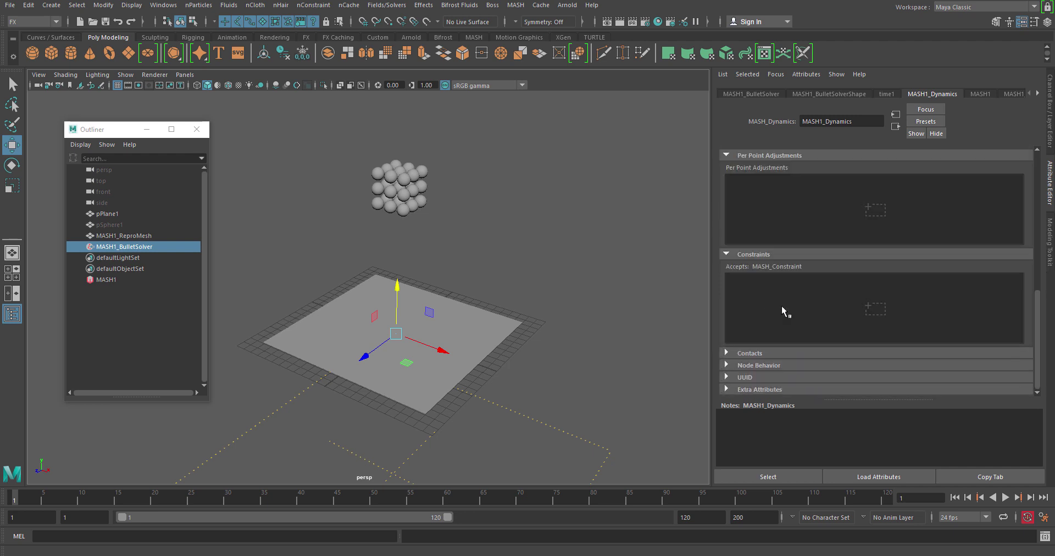
drag(1038, 316, 1052, 173)
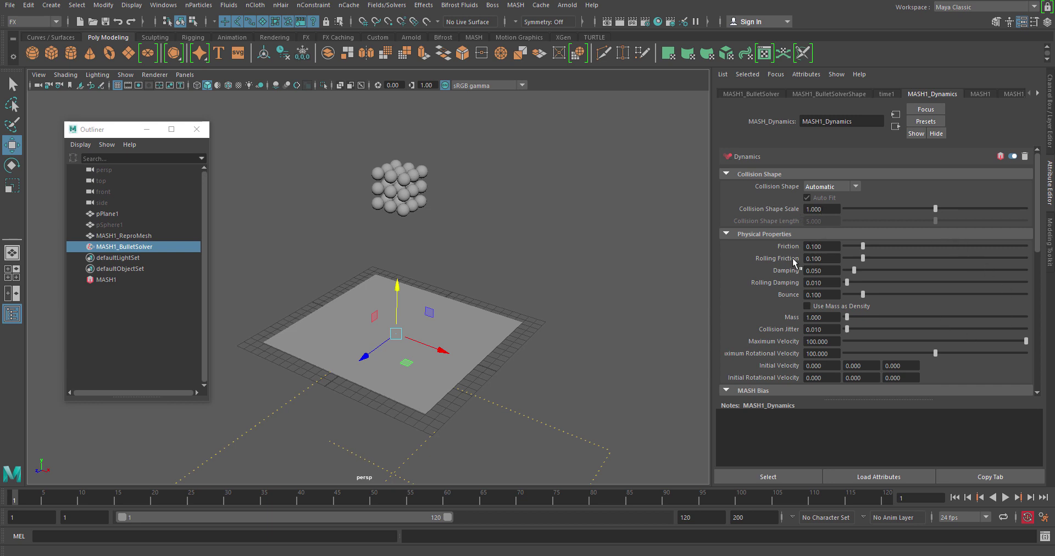
- Review the collision shape list, physical properties, MASH bias and sleeping settings of MASH1_Dynamics
click(839, 190)
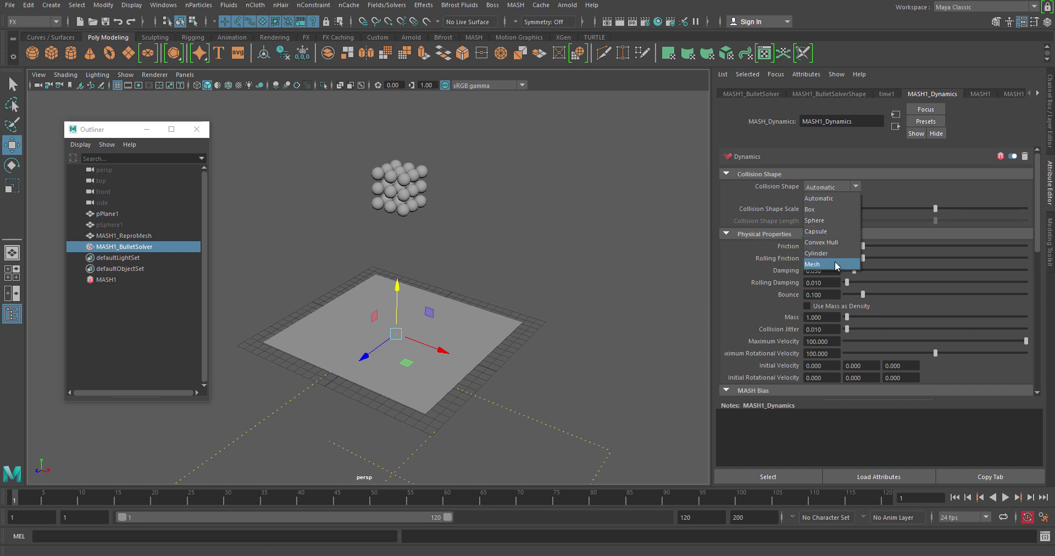
click(855, 187)
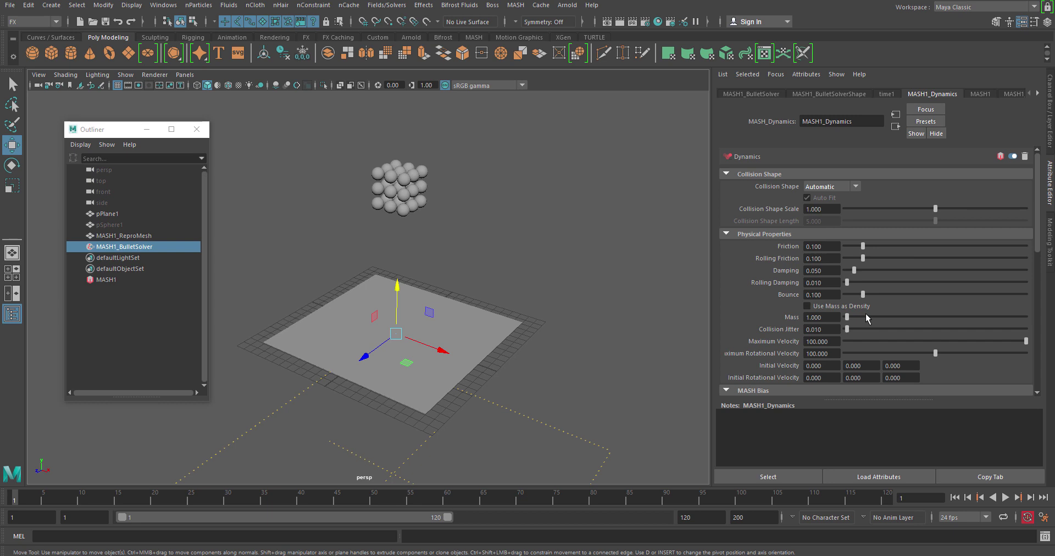
scroll(1042, 271, down, 2)
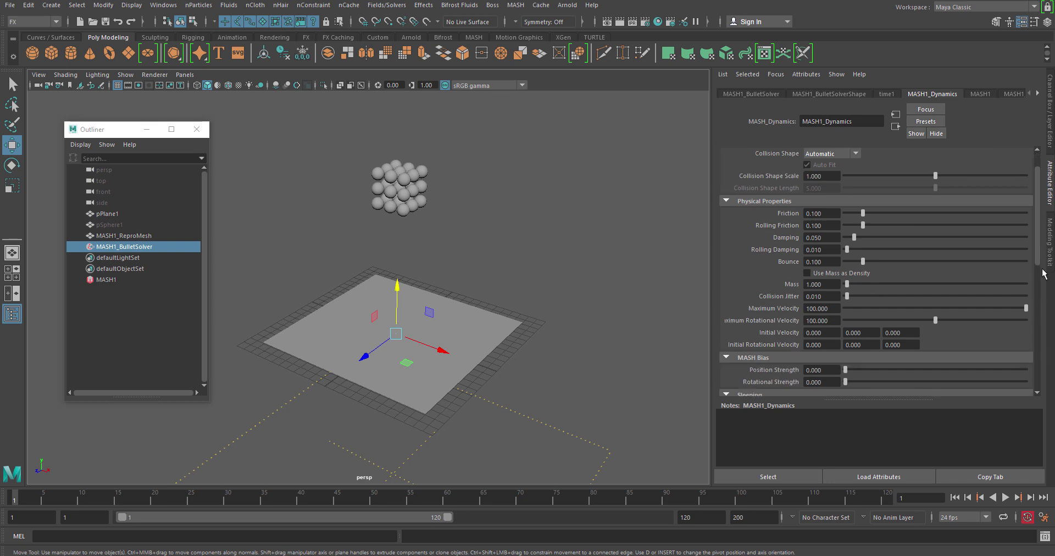
scroll(1044, 274, down, 3)
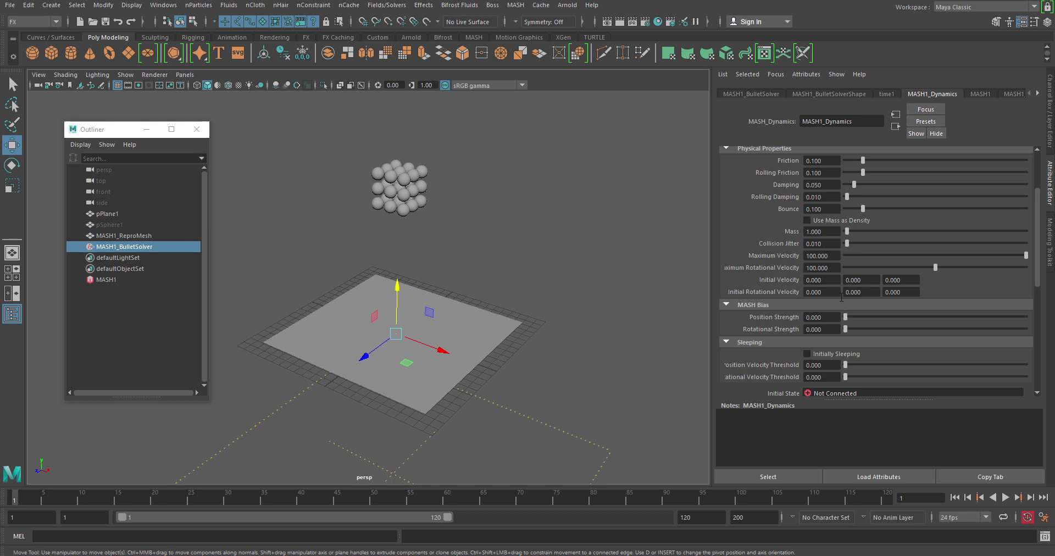
click(823, 94)
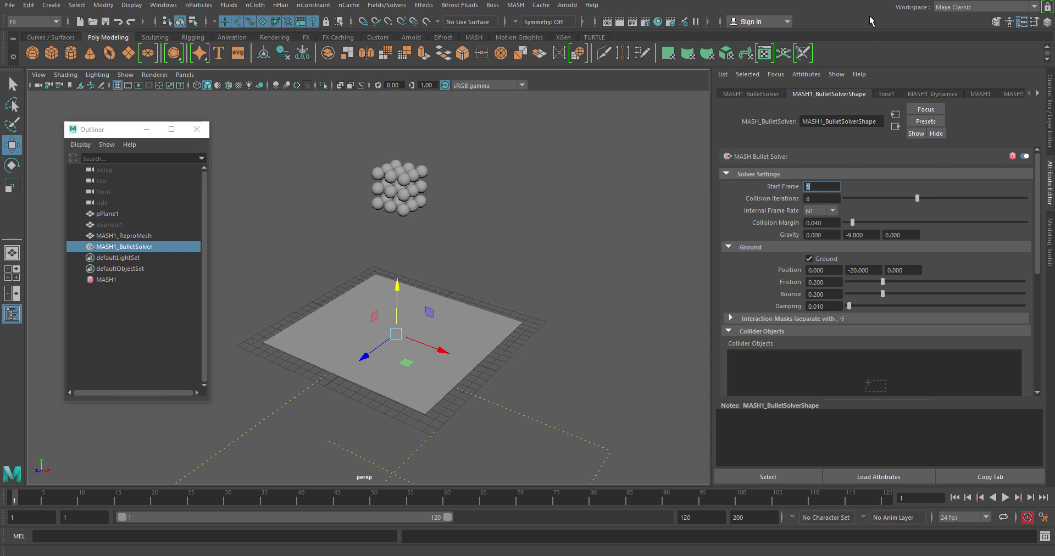
click(931, 94)
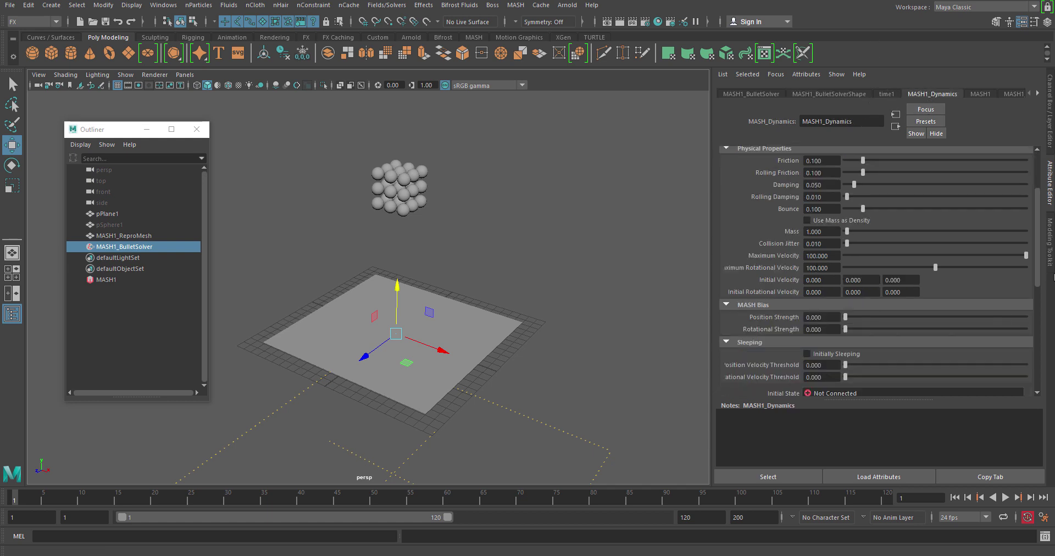
mouse_move(1041, 252)
mouse_down()
mouse_move(1043, 301)
mouse_move(1042, 266)
mouse_up()
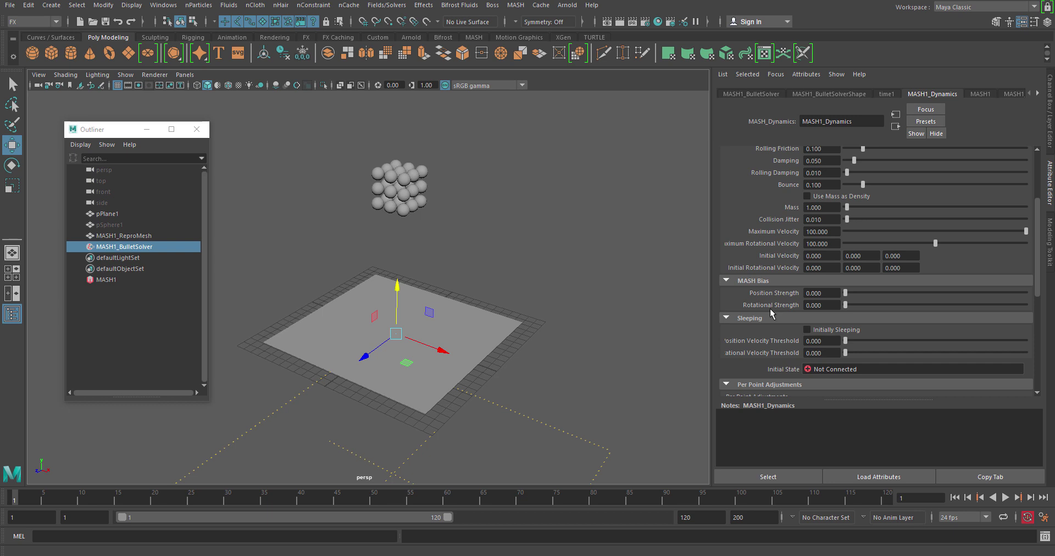
drag(1039, 224, 1043, 183)
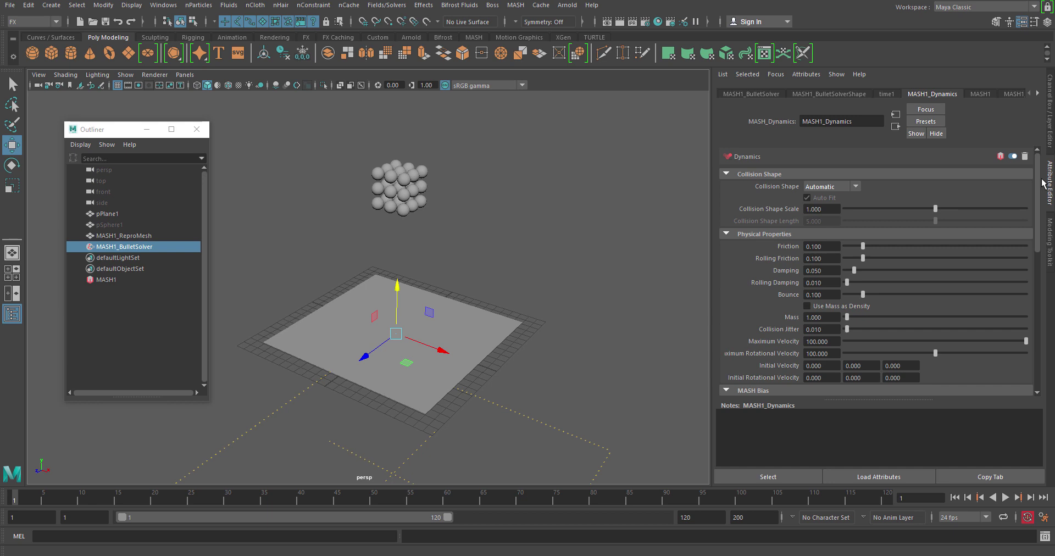
- Examine the gravity, ground and collider object settings of MASH1_BulletSolverShape and view its ground plane in the scene
click(835, 95)
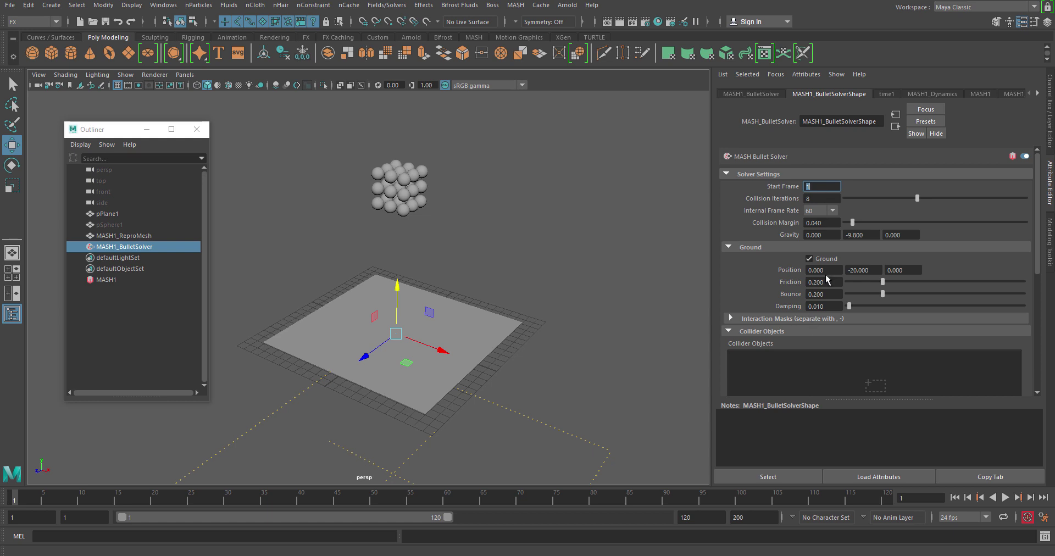
drag(1040, 240, 1042, 280)
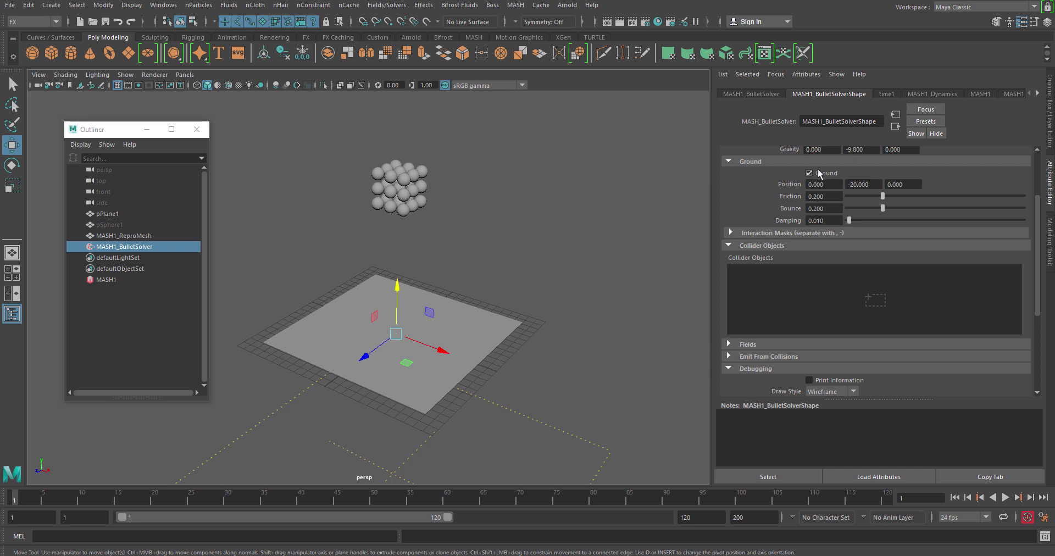
scroll(450, 366, down, 3)
scroll(456, 366, down, 1)
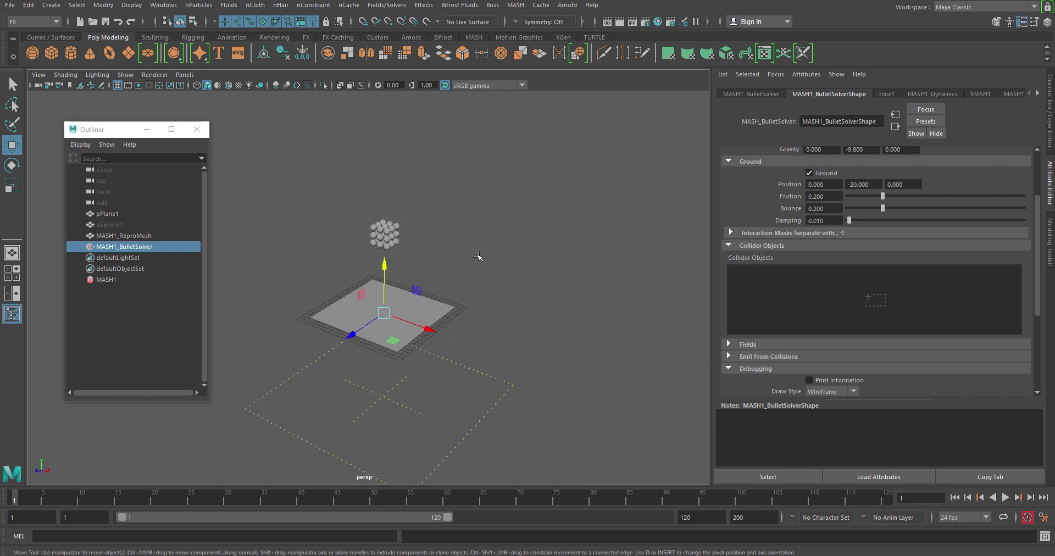
alt+drag(477, 259, 435, 321)
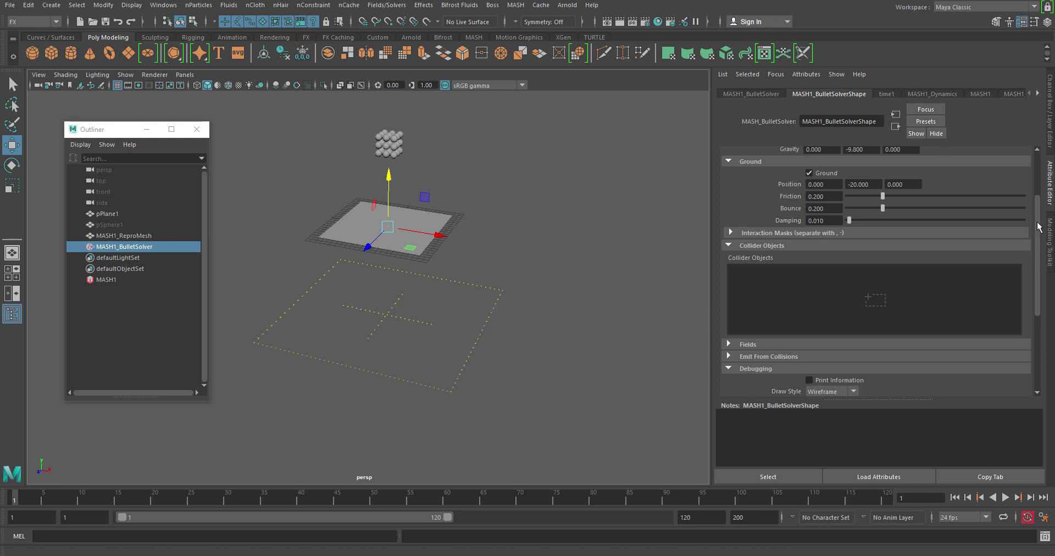
drag(1038, 228, 1040, 188)
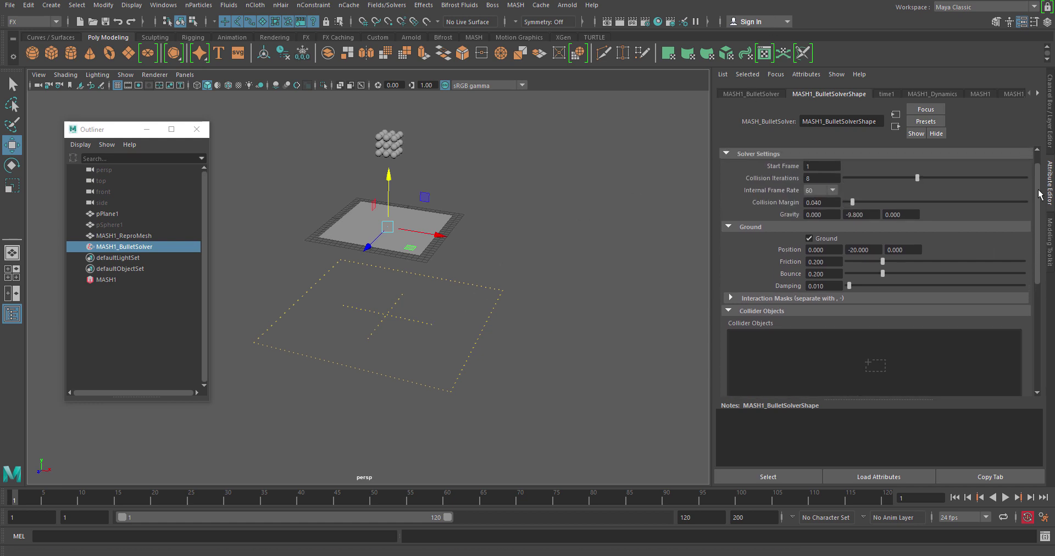
click(870, 215)
click(832, 241)
- Set the playback range end to frame 200, then play the sphere simulation and stop it
click(697, 517)
text(200)
key(Return)
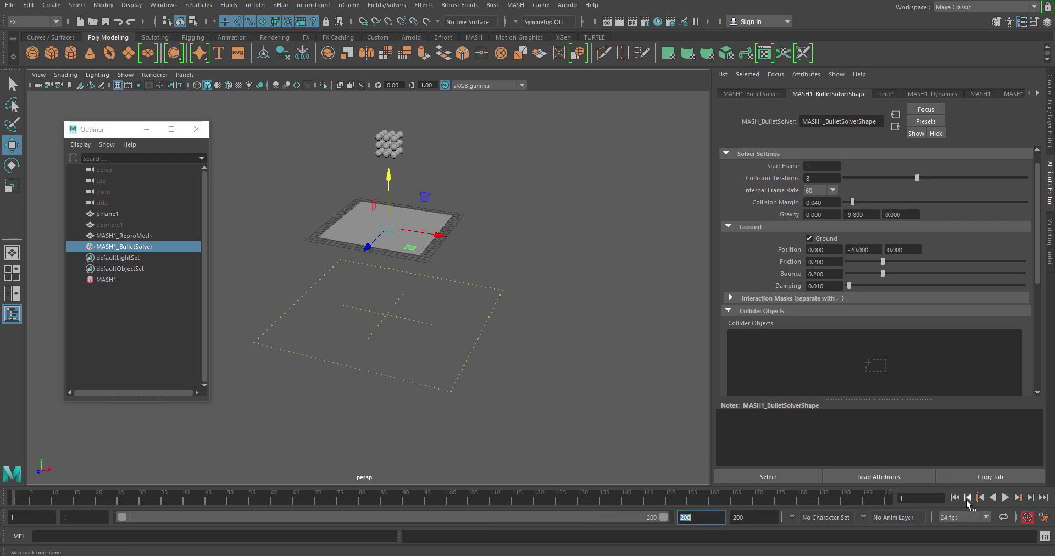
click(1006, 498)
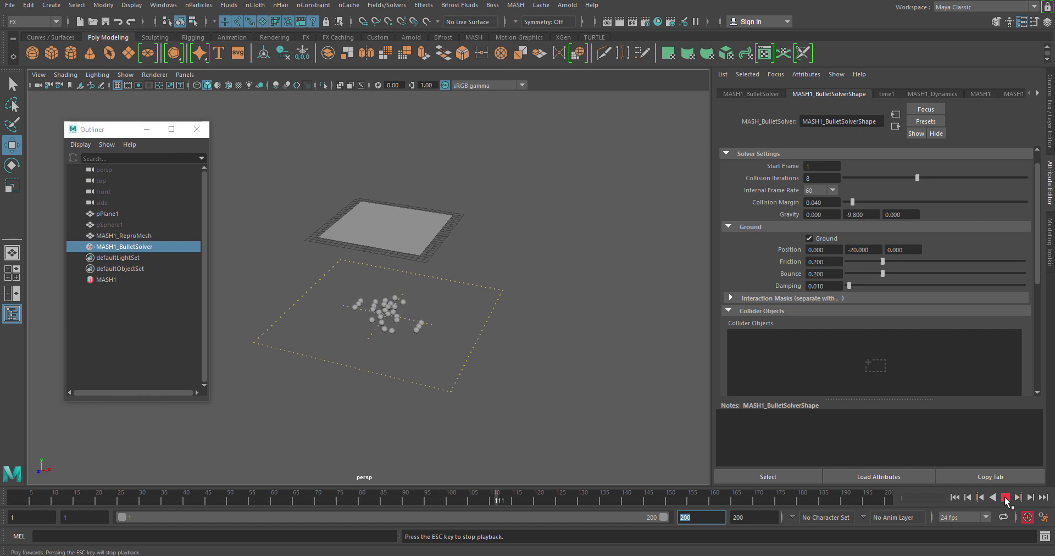
click(1005, 497)
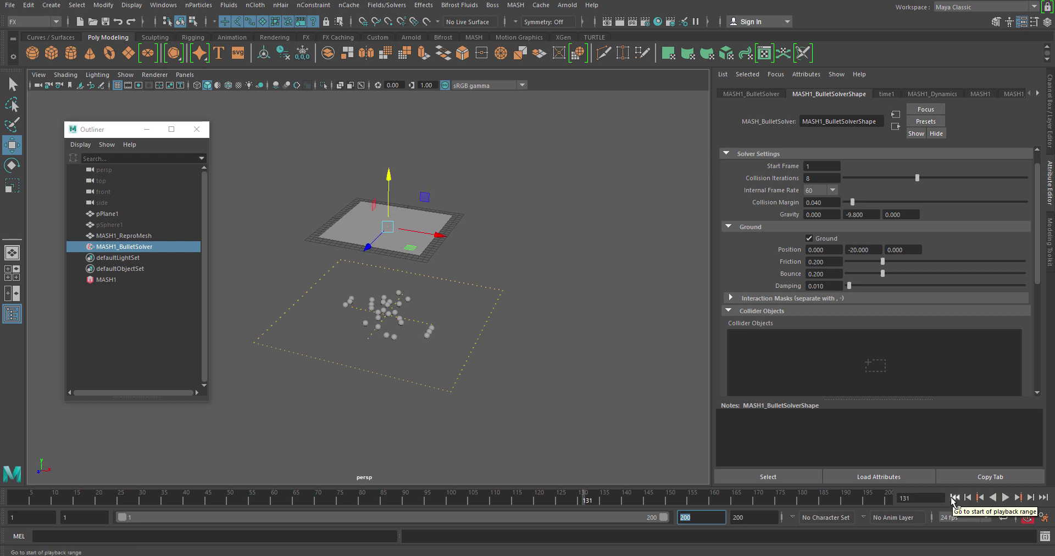
- Set the solver ground's Y position to 0, then play the simulation, stop it and return to the first frame
alt+drag(563, 362, 551, 396)
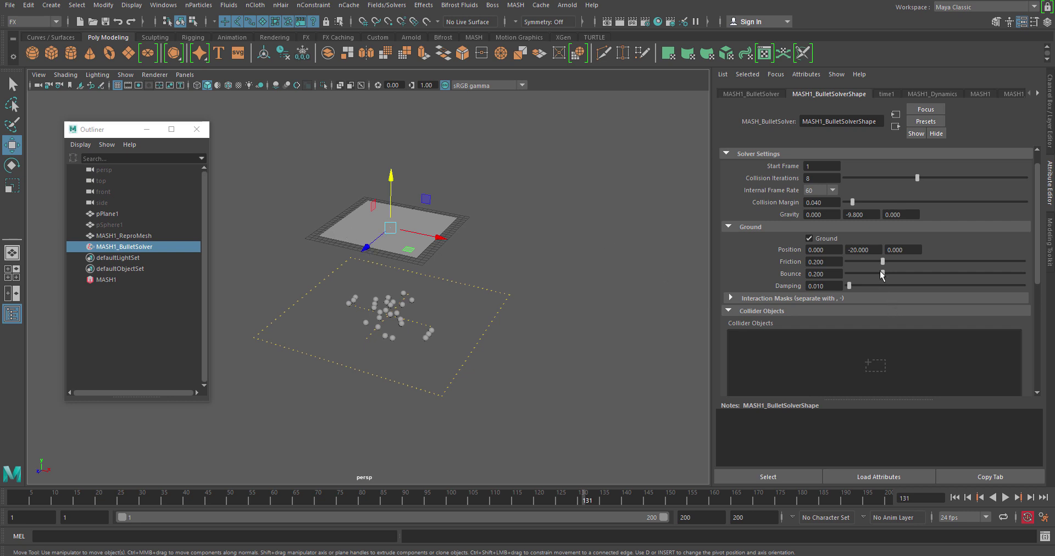
double_click(871, 251)
text(0)
click(956, 497)
click(1005, 498)
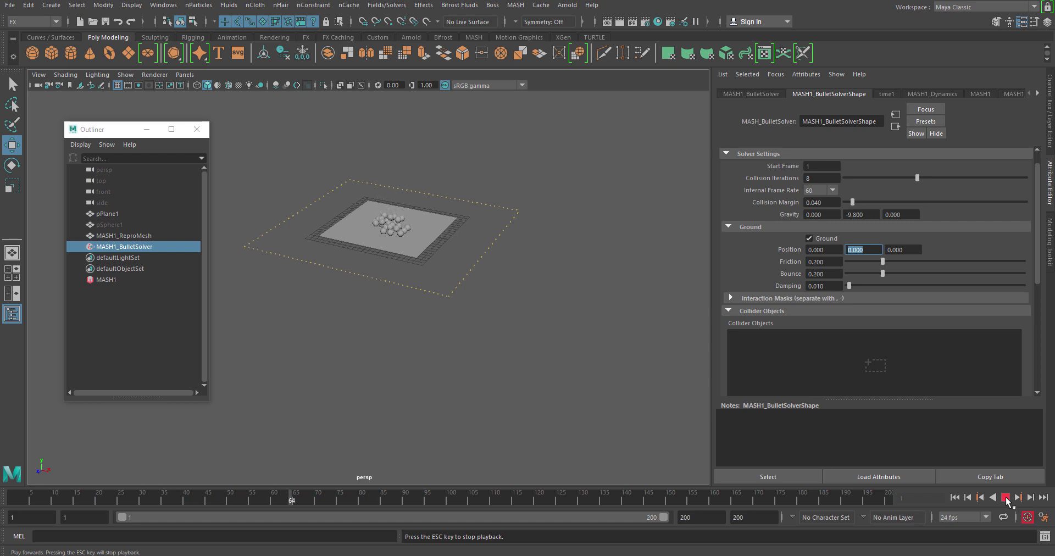
click(1005, 498)
click(956, 498)
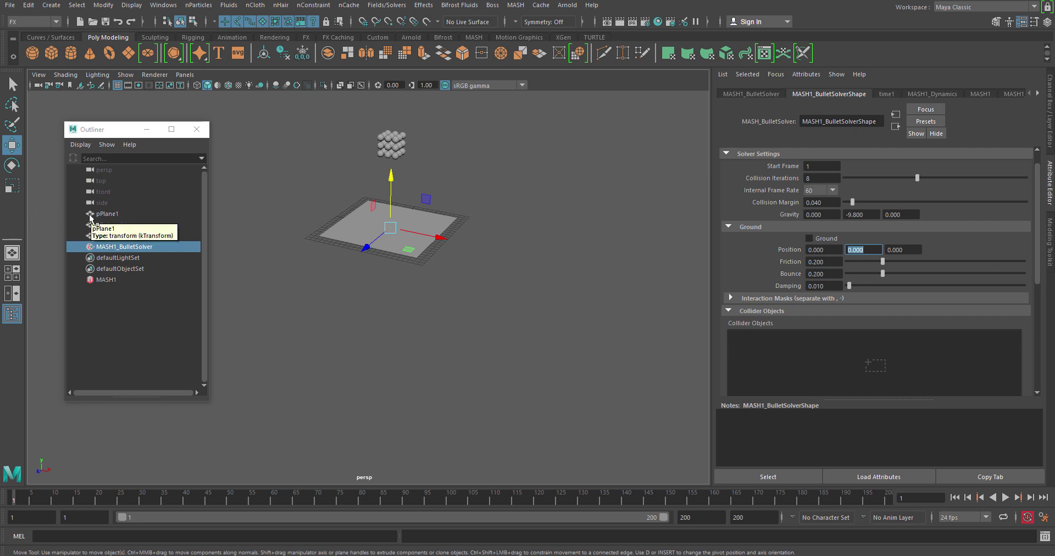
- Replace the solver's built-in ground with pPlane1 as a collider object, then test the simulation and return to the first frame
middle_drag(90, 218, 913, 331)
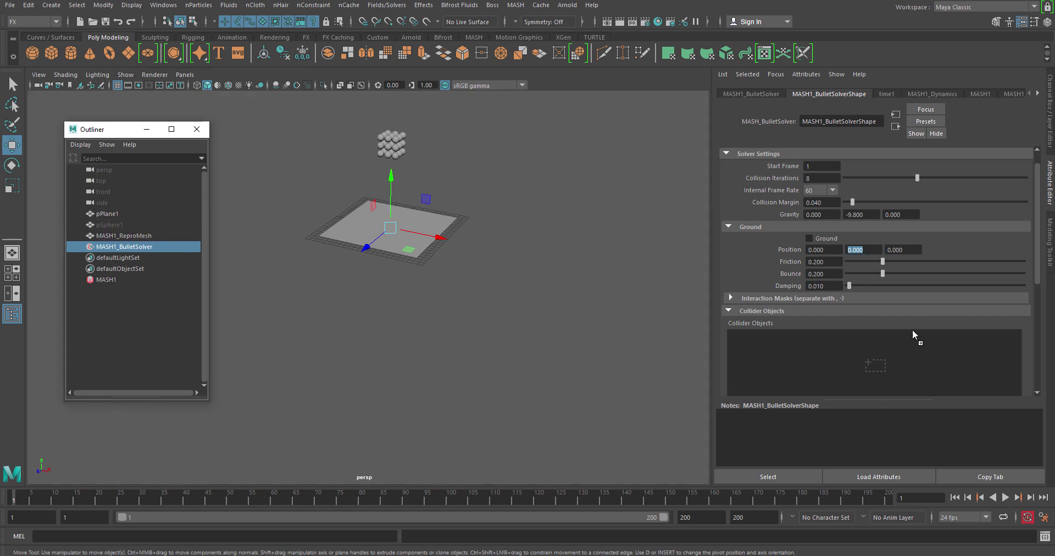
middle_drag(873, 359, 816, 351)
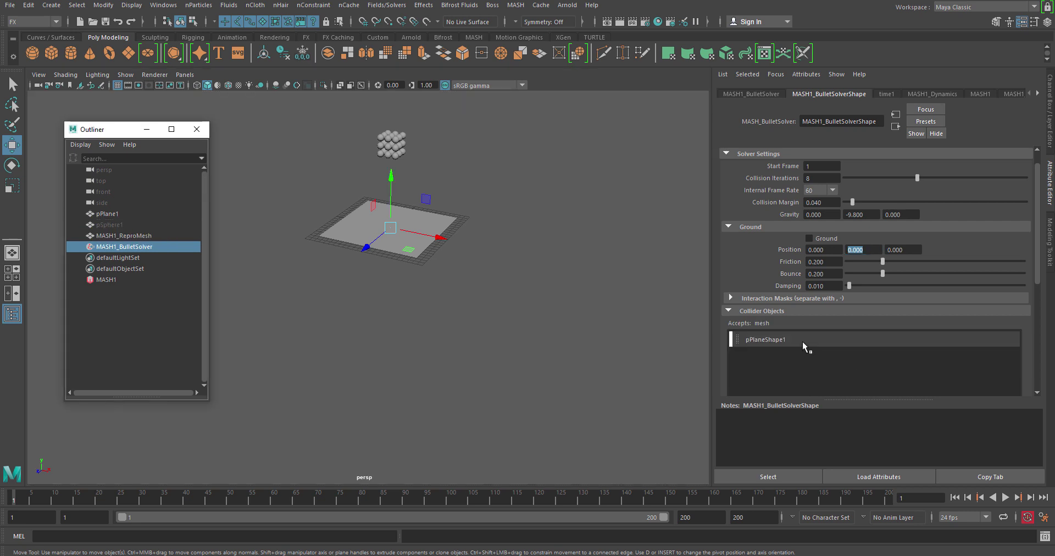
click(1005, 498)
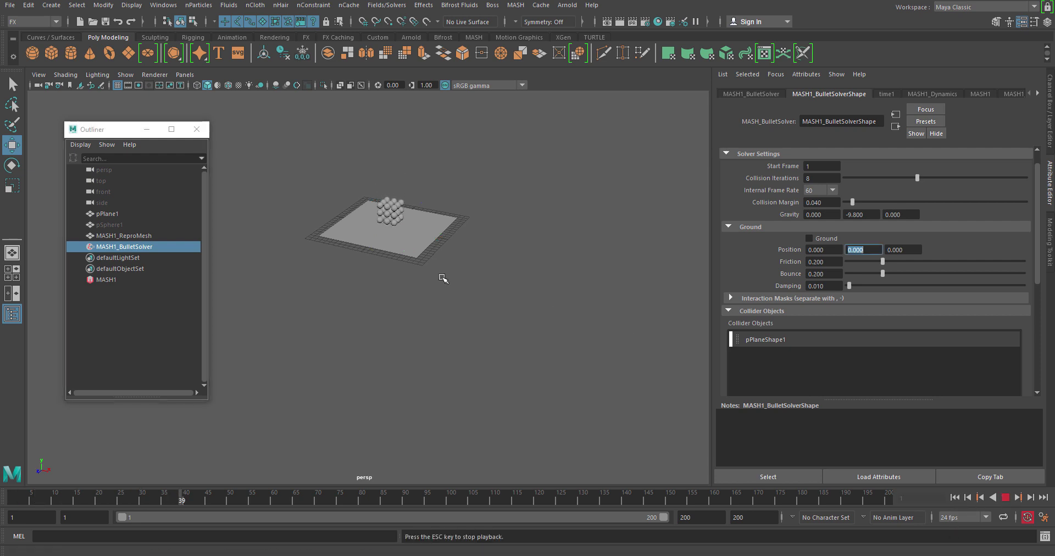
scroll(435, 287, up, 3)
alt+right_drag(435, 287, 577, 346)
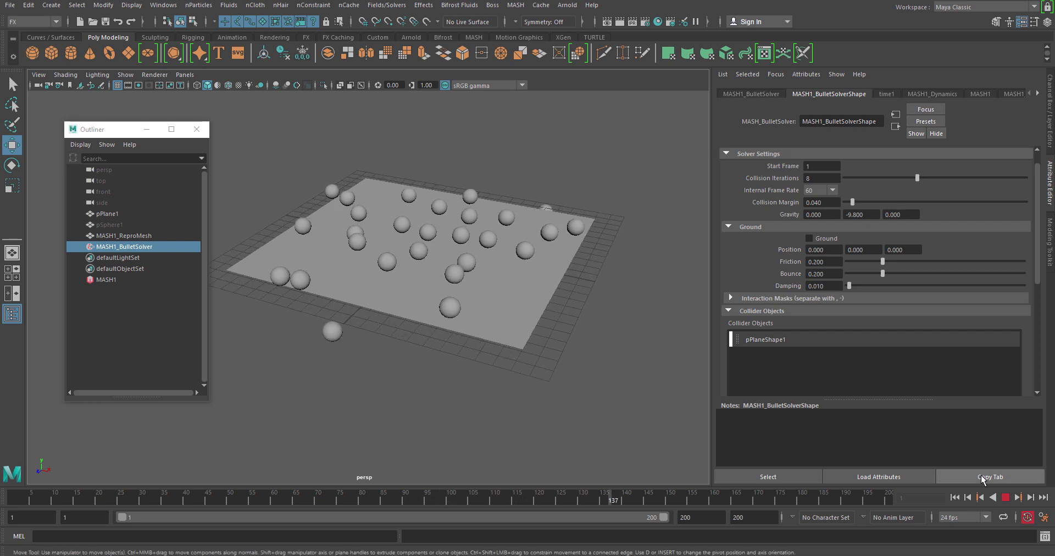
click(1006, 497)
click(955, 498)
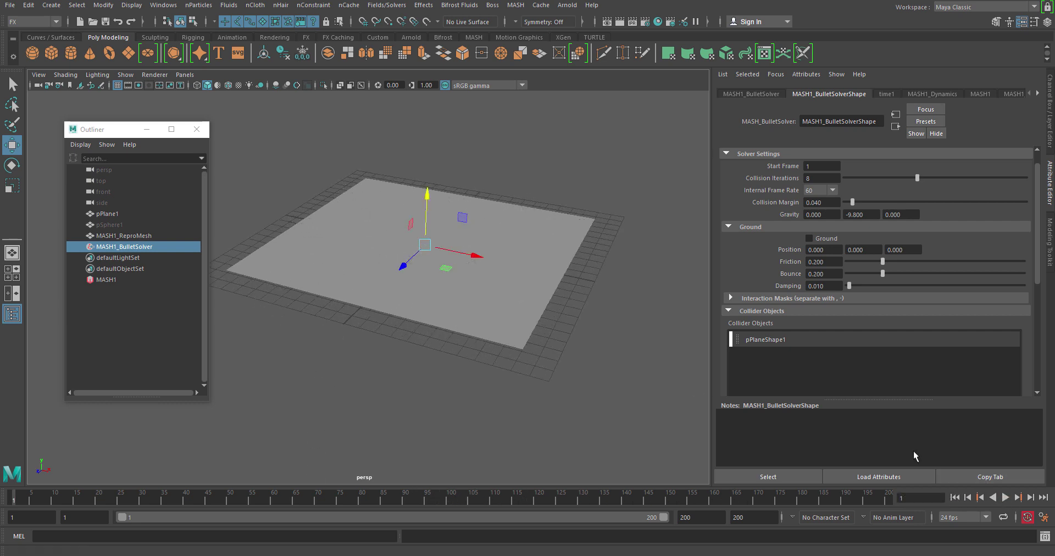
- Create a second polygon plane, lift it above pPlane1 and scale it up uniformly
alt+drag(540, 204, 485, 362)
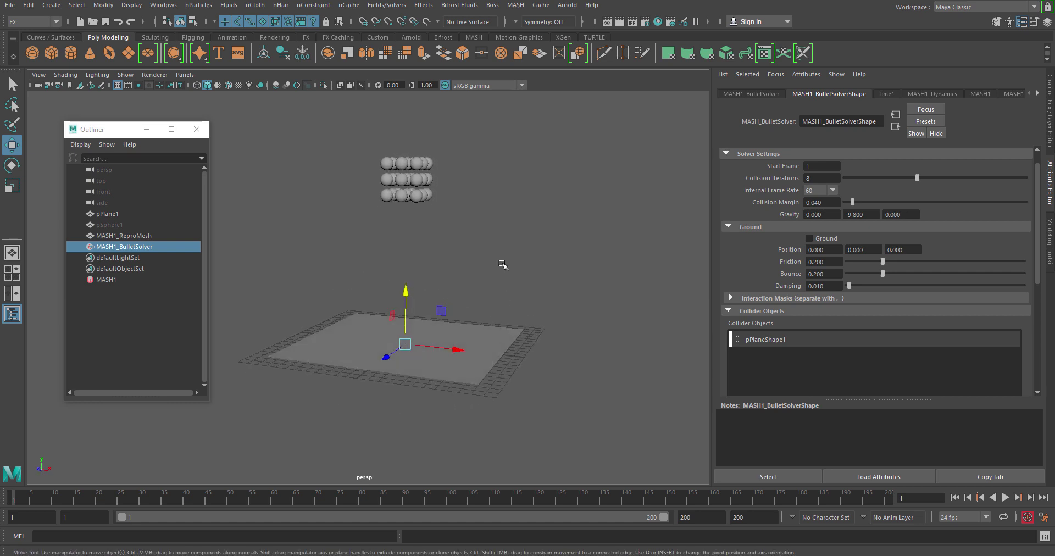
alt+drag(499, 302, 504, 319)
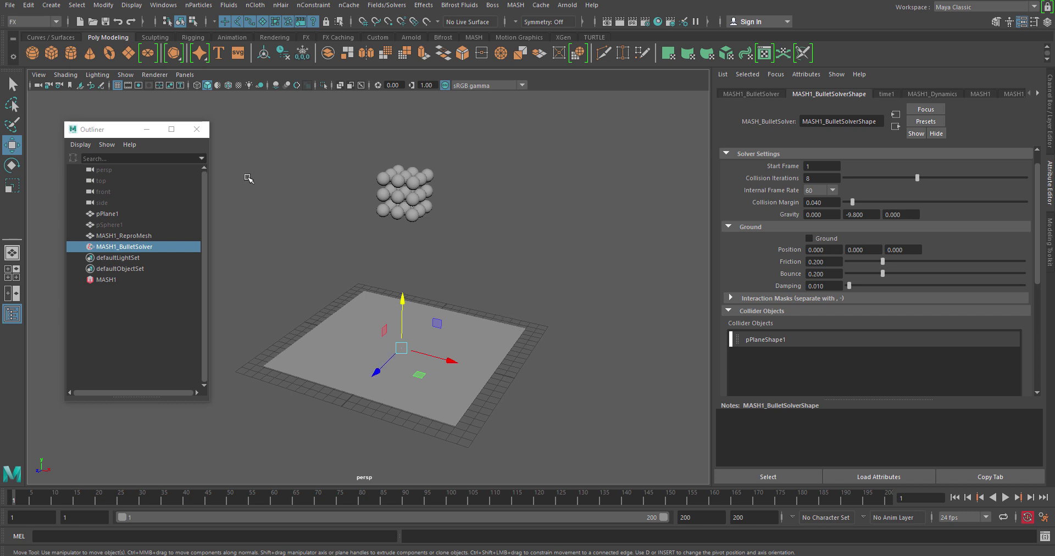
click(134, 56)
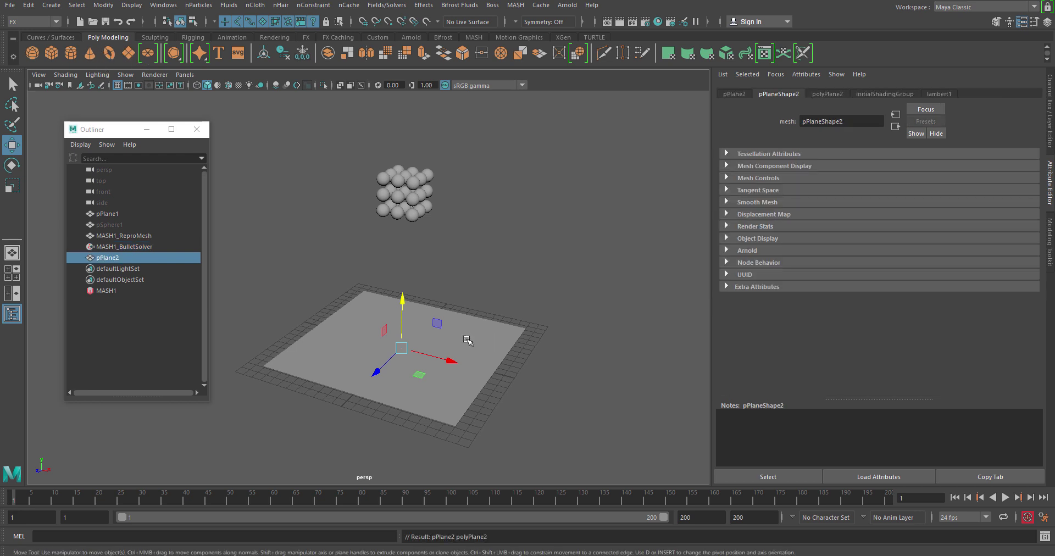
drag(407, 305, 408, 242)
key(r)
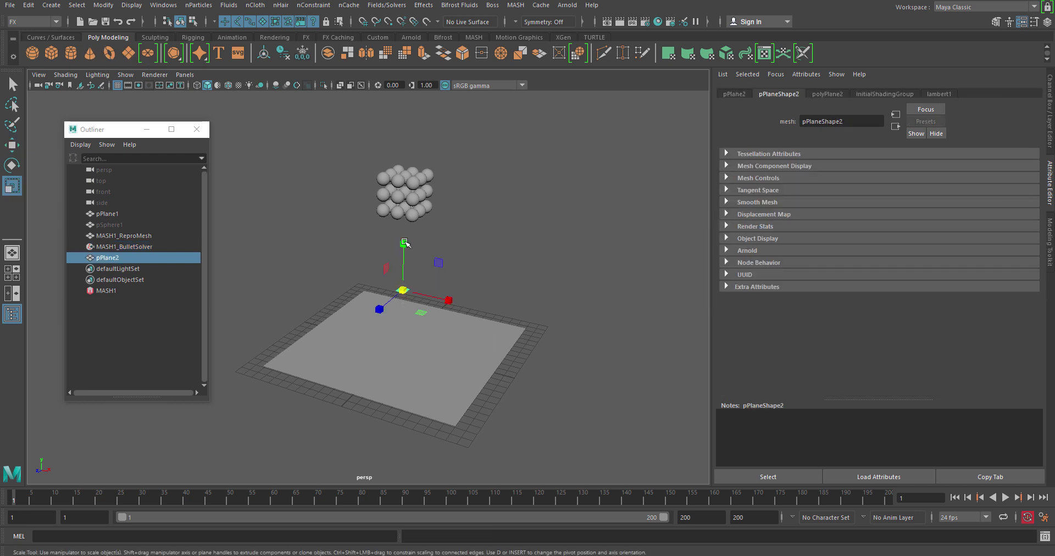
drag(402, 291, 492, 219)
- Raise pPlane2 to a height of about 10.9 cm, just beneath the grid of spheres
key(w)
drag(403, 250, 406, 201)
alt+drag(405, 342, 448, 297)
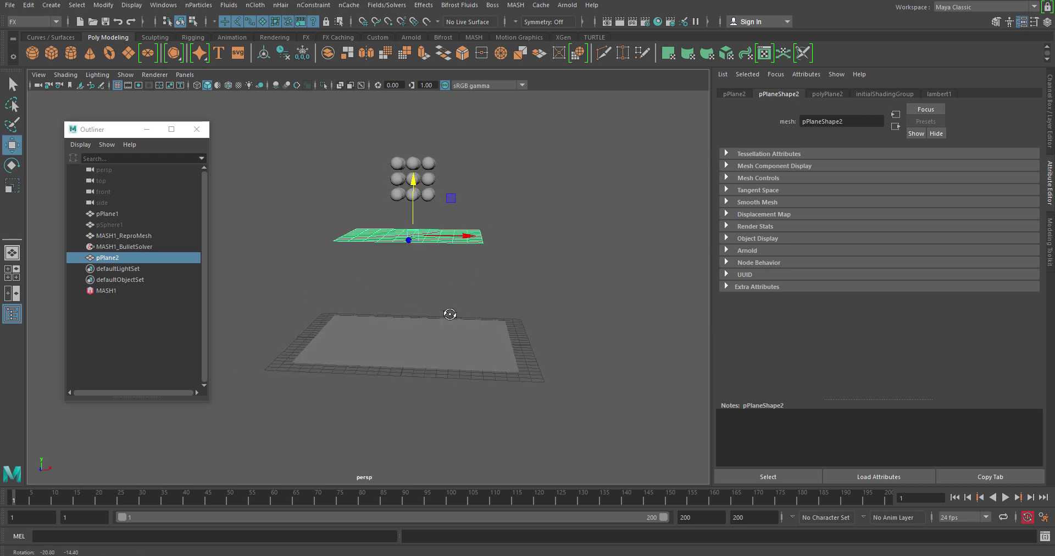
click(460, 237)
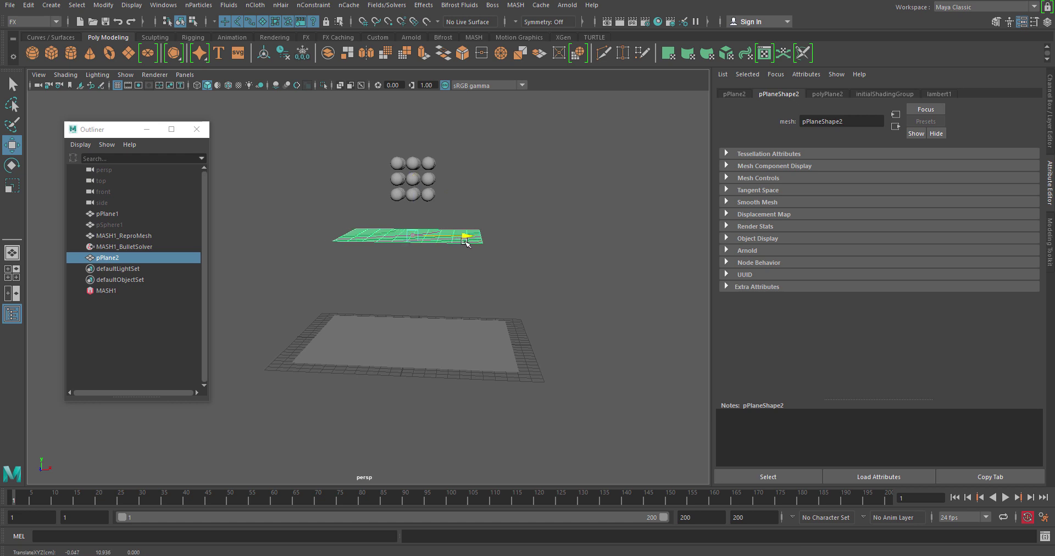
alt+drag(464, 242, 443, 329)
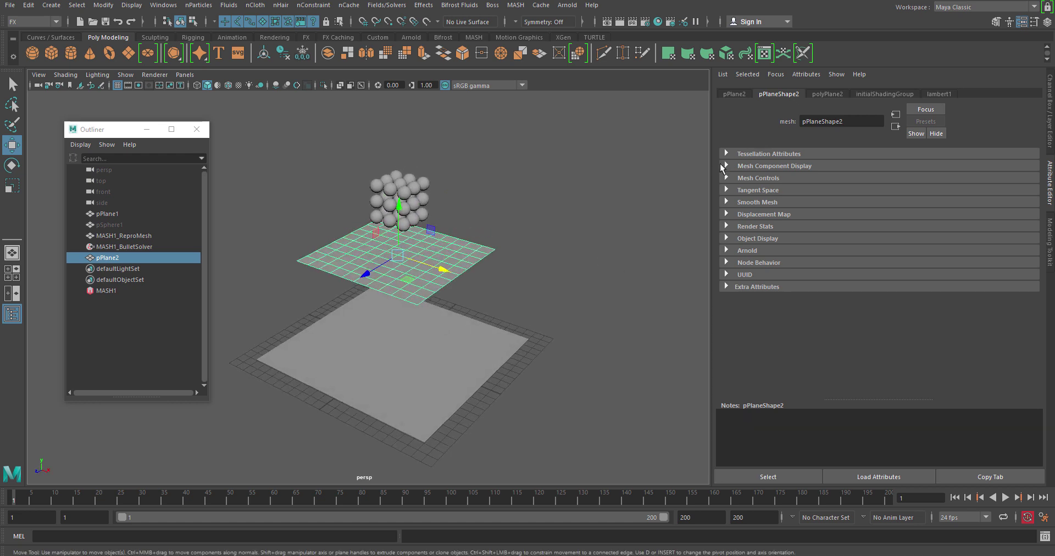
- Add pPlane2 to the collider objects of MASH1_BulletSolver
click(154, 247)
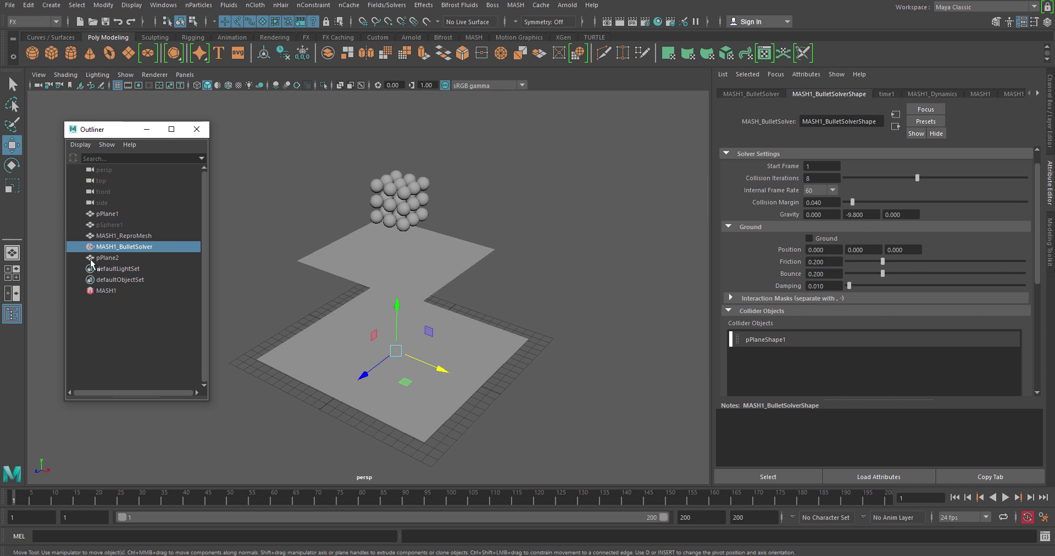
middle_drag(107, 258, 849, 368)
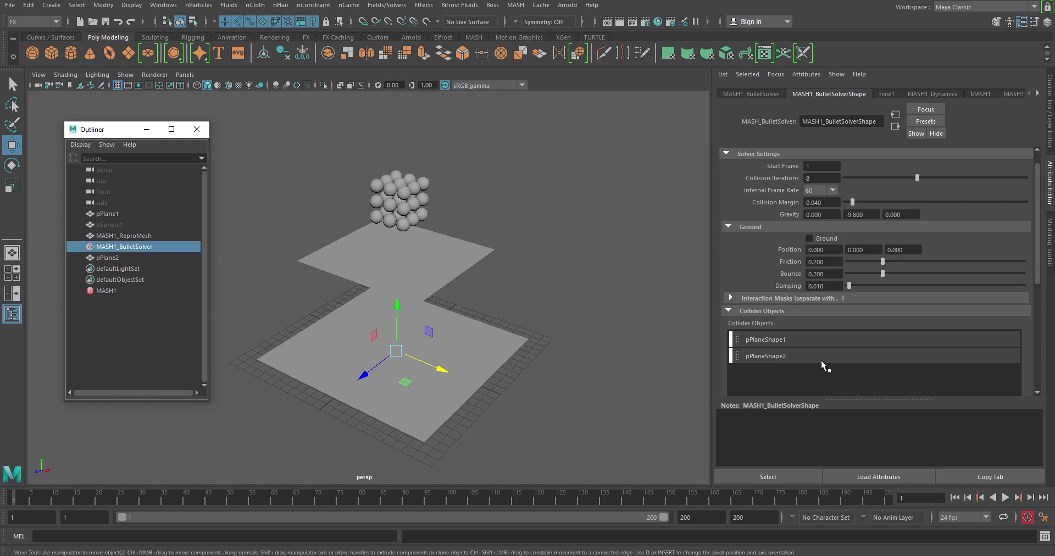
alt+drag(434, 278, 454, 285)
scroll(472, 247, up, 3)
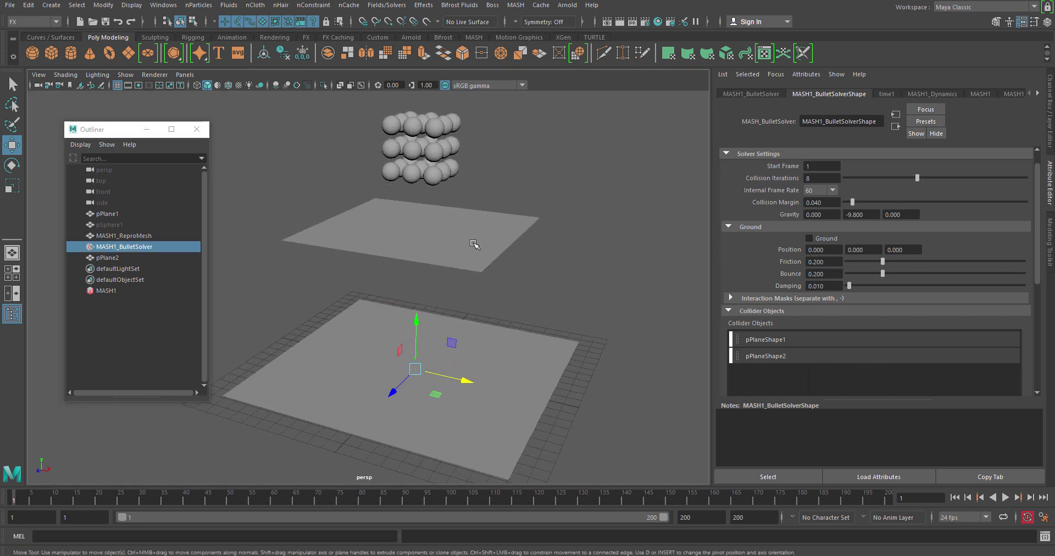
- Assign a new Lambert material to pPlane2 and set its colour to pure green
click(462, 252)
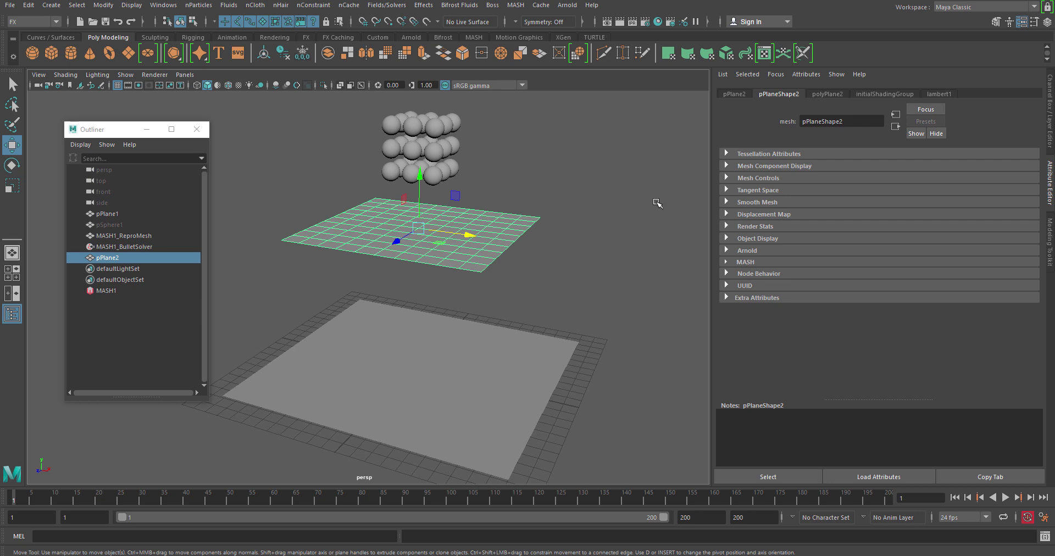
right_click(481, 217)
mouse_move(512, 515)
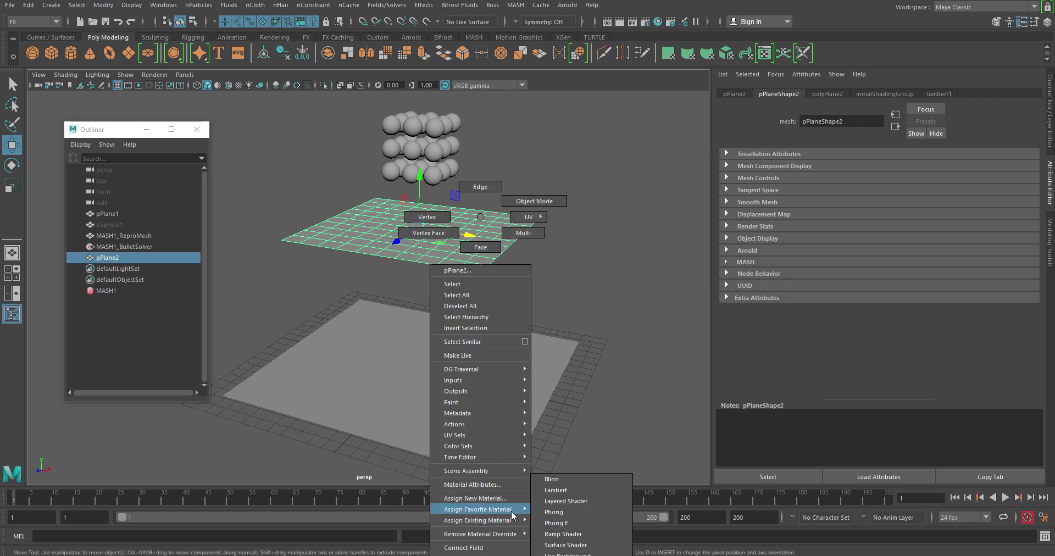
click(571, 491)
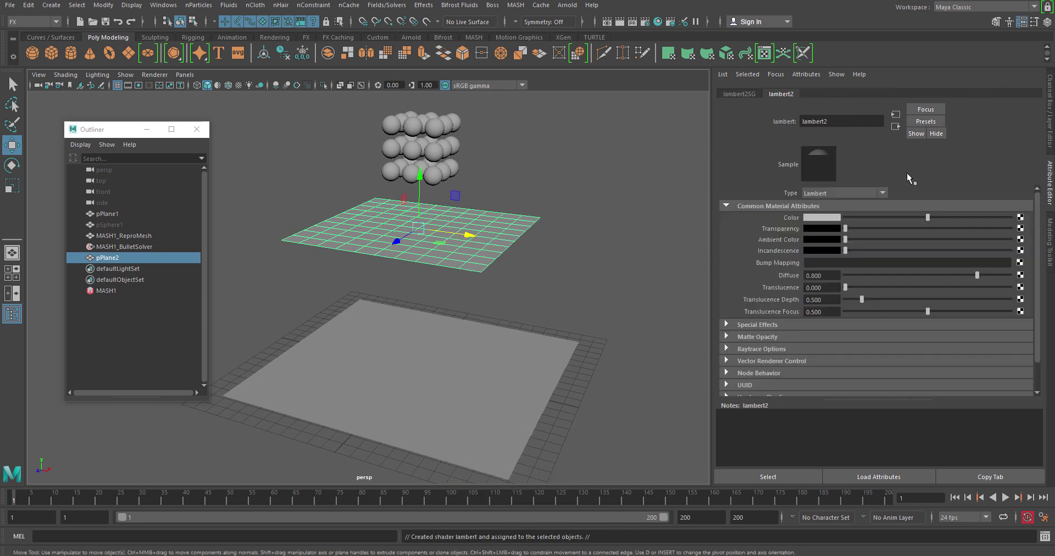
click(828, 217)
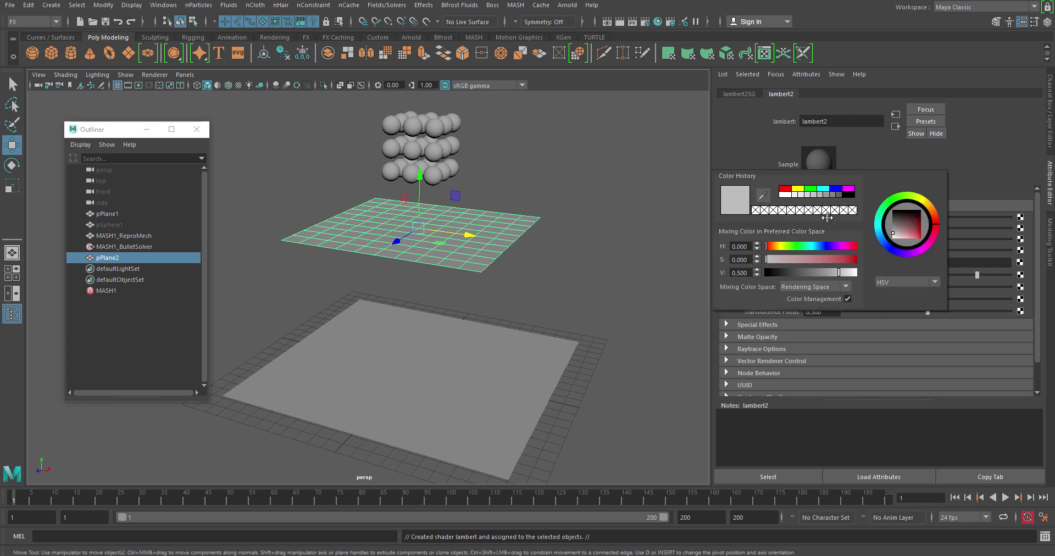
click(838, 190)
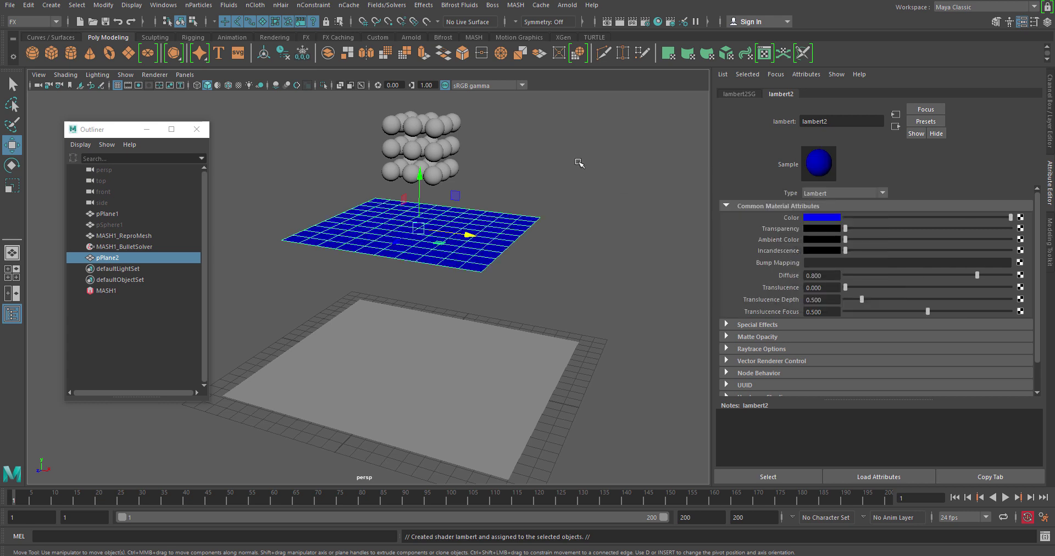
click(827, 220)
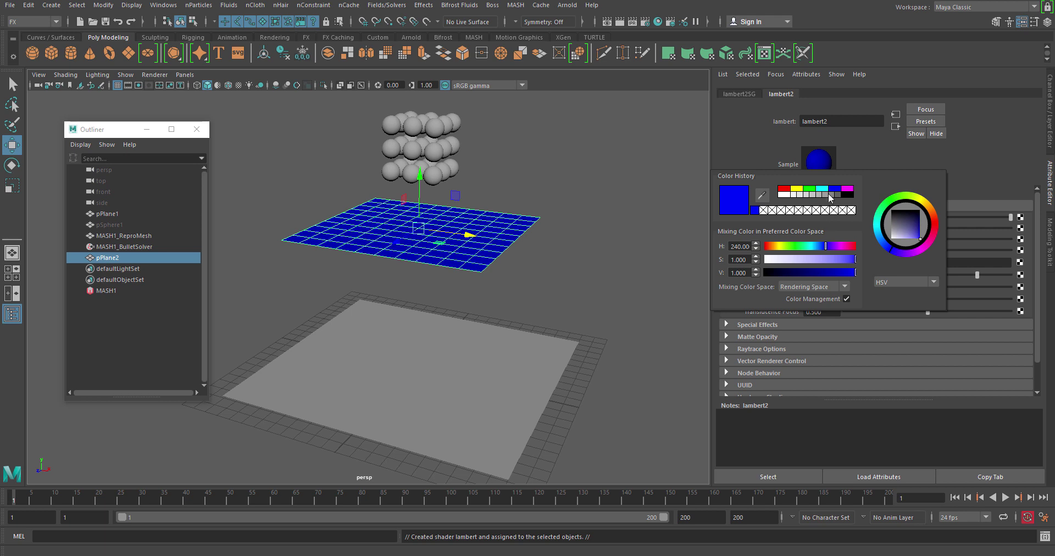
click(813, 190)
click(570, 264)
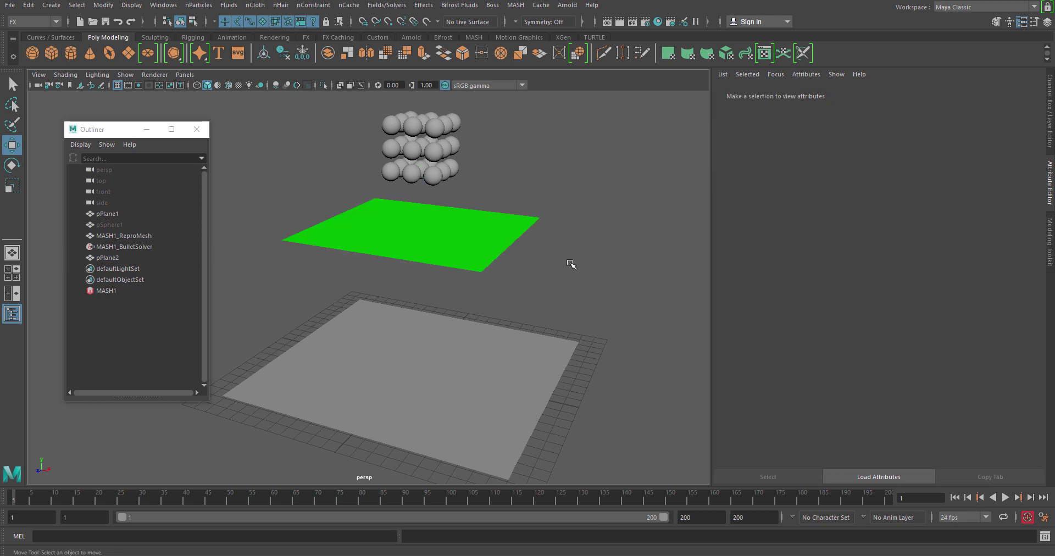
- Darken the green colour of pPlane2's lambert2 material by lowering its HSV value
alt+drag(570, 264, 568, 266)
click(479, 249)
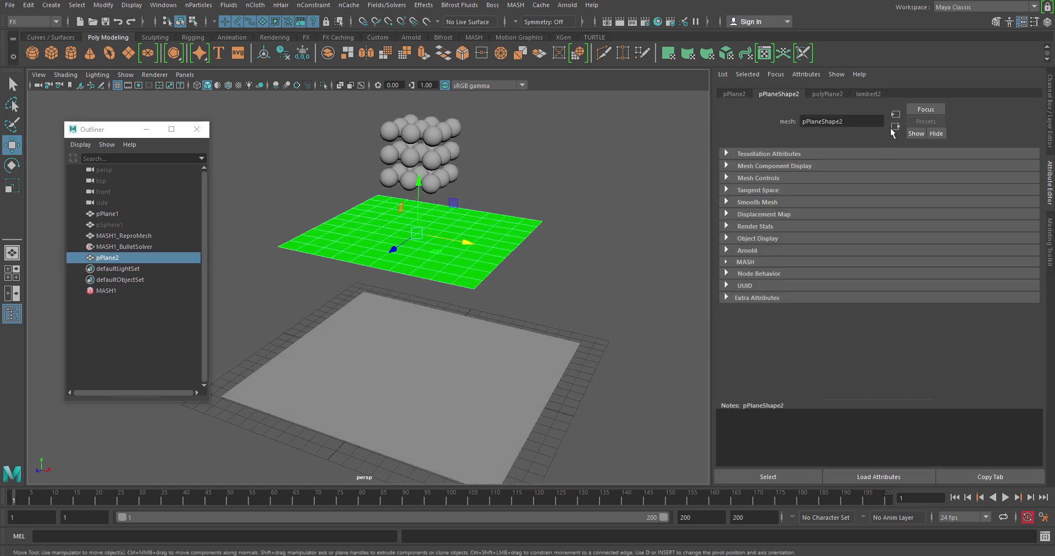
click(860, 97)
click(824, 219)
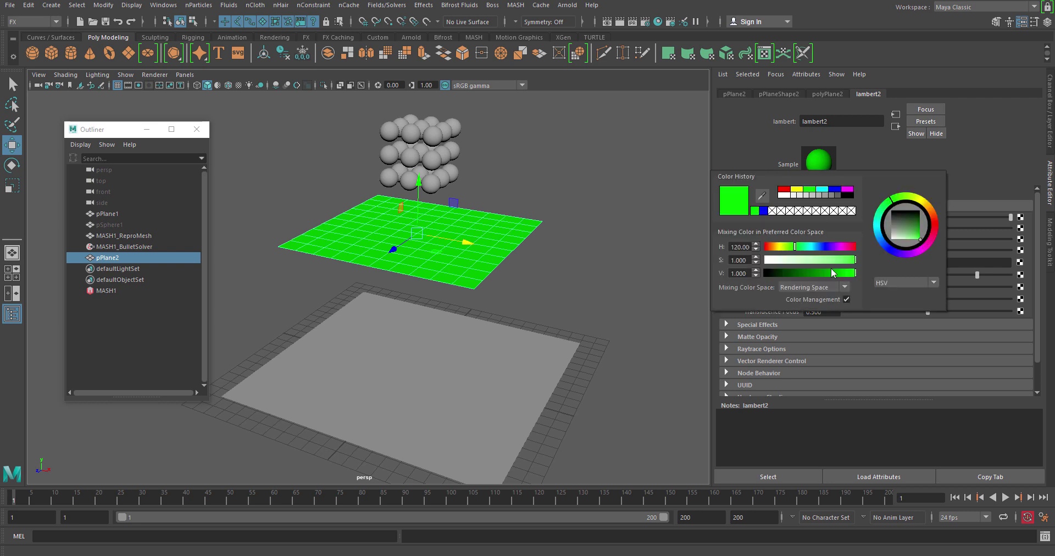
drag(838, 274, 828, 273)
click(605, 193)
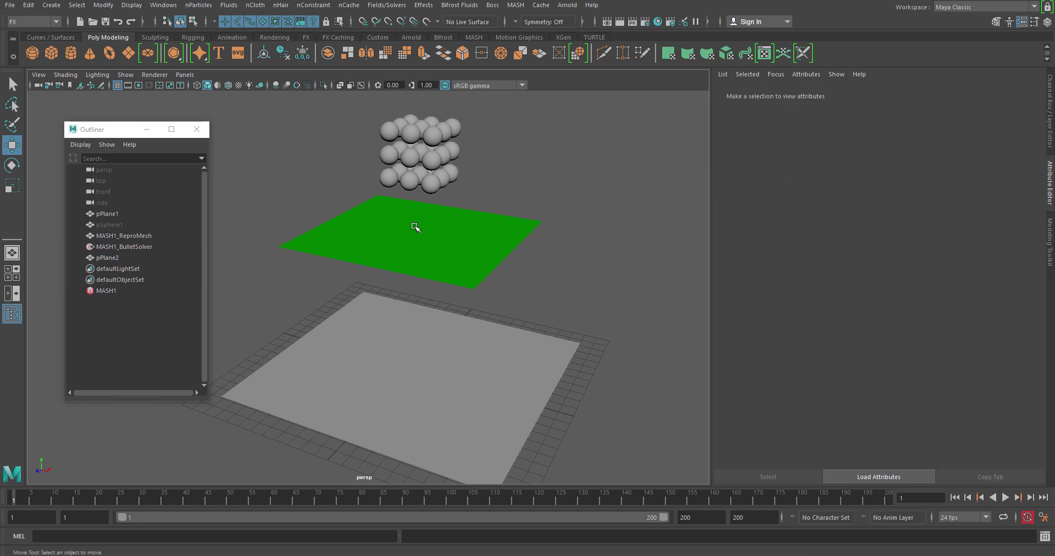
- Play the simulation with both planes as colliders, then stop it and return to the first frame
alt+drag(416, 227, 867, 446)
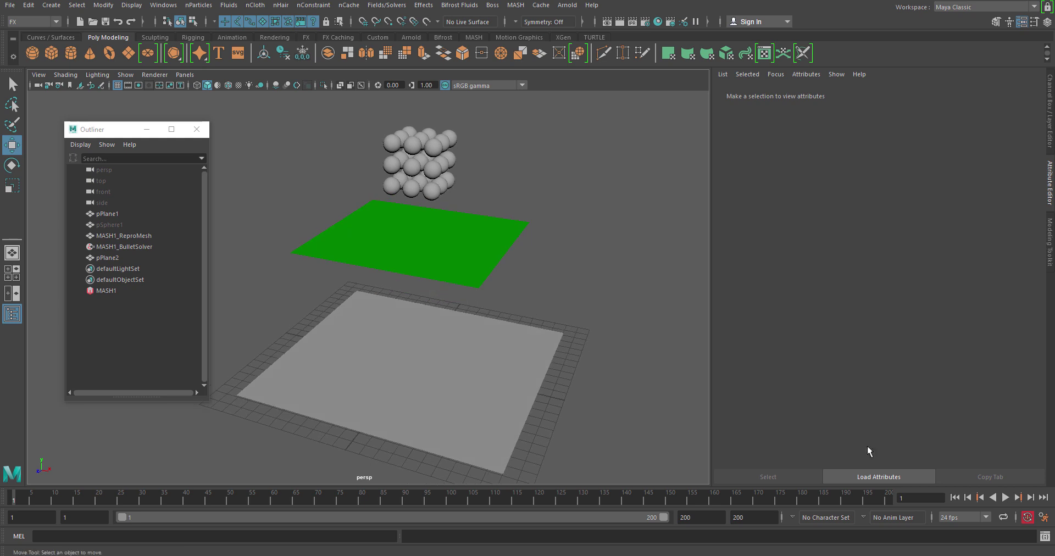
click(1005, 498)
alt+drag(518, 306, 520, 295)
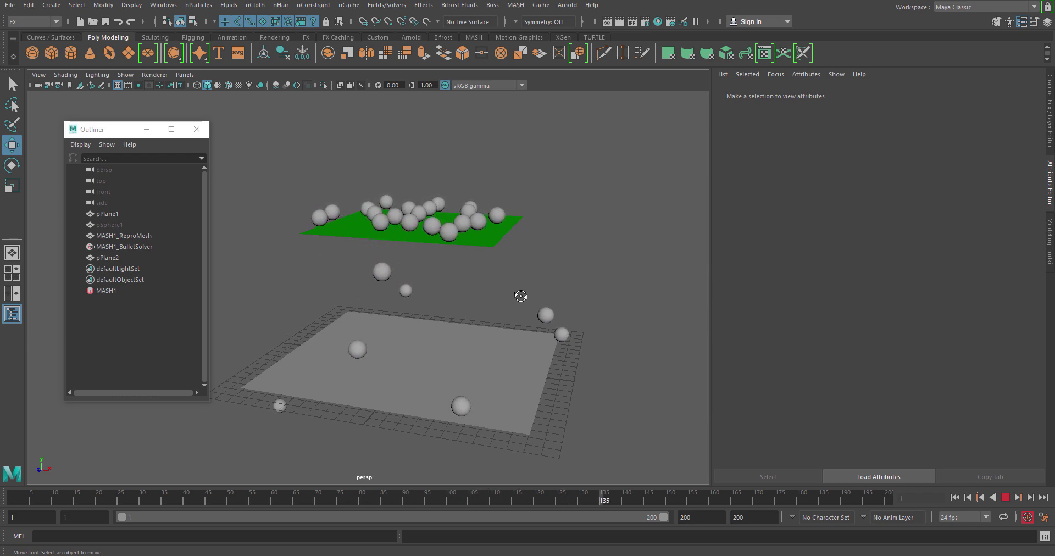
click(1006, 498)
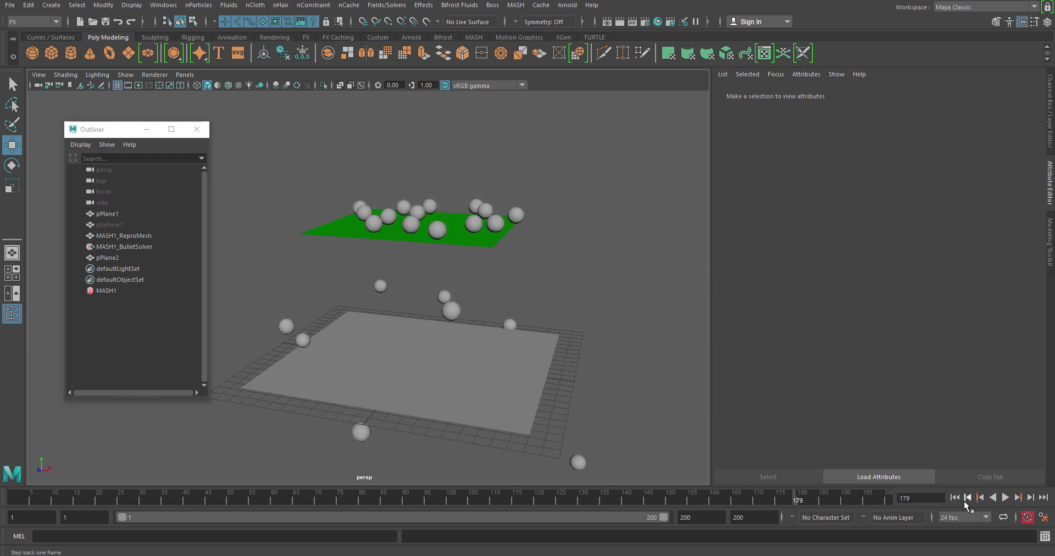
click(956, 497)
- Tilt the green plane about -23 degrees around its Z axis
click(463, 234)
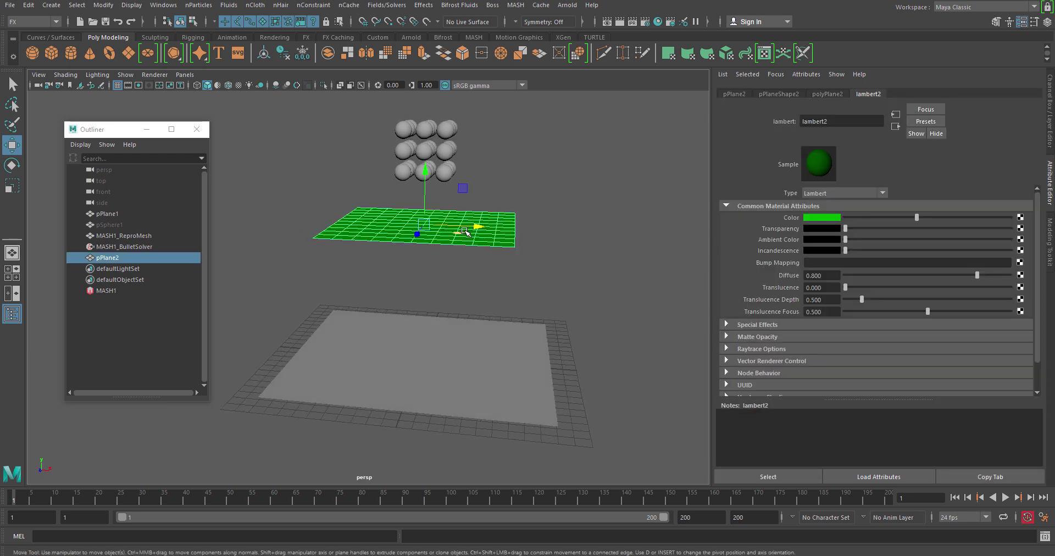
key(e)
drag(456, 190, 466, 211)
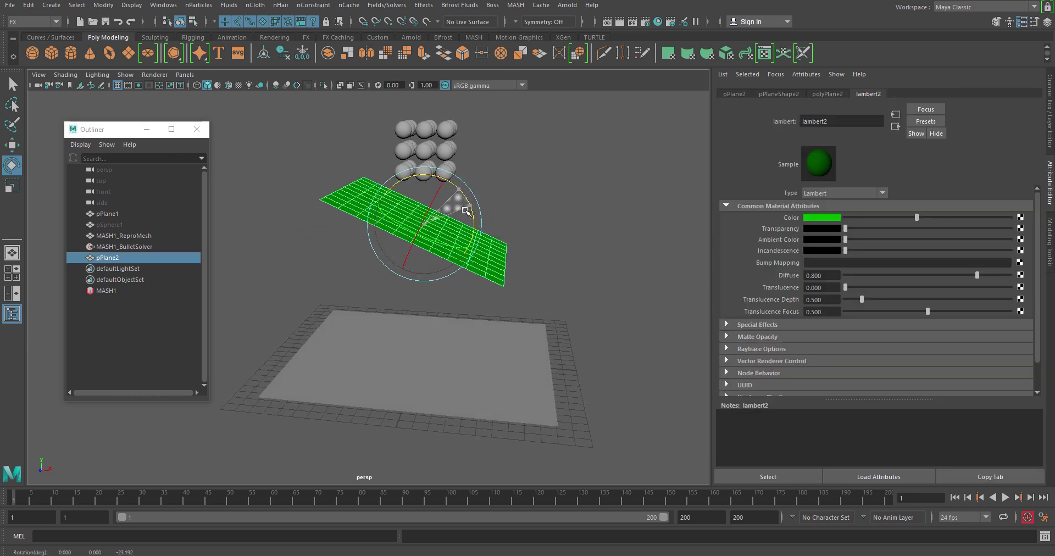
- Enlarge the grey floor plane pPlane1 uniformly to a scale of about 34.8
click(439, 361)
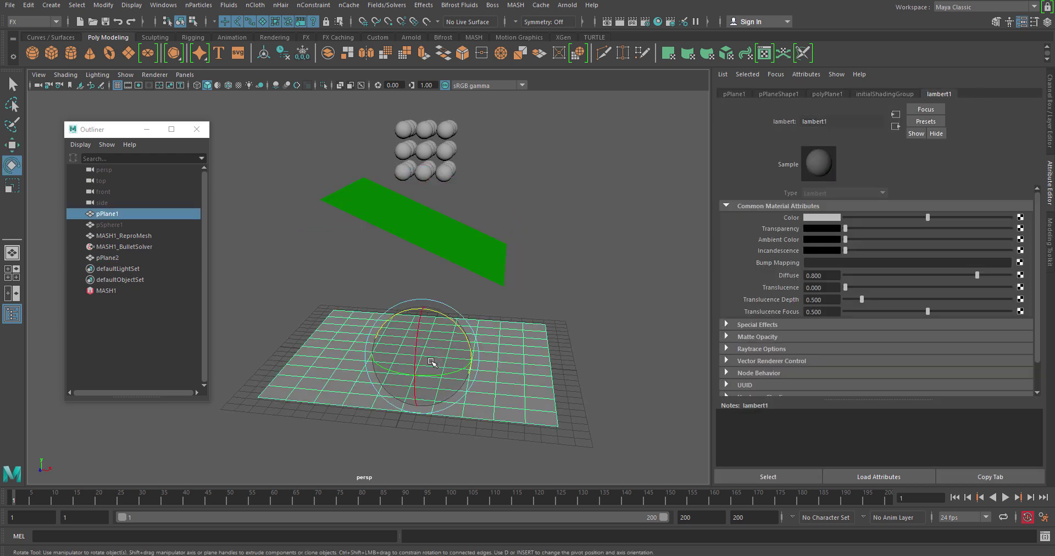
key(r)
drag(427, 356, 554, 288)
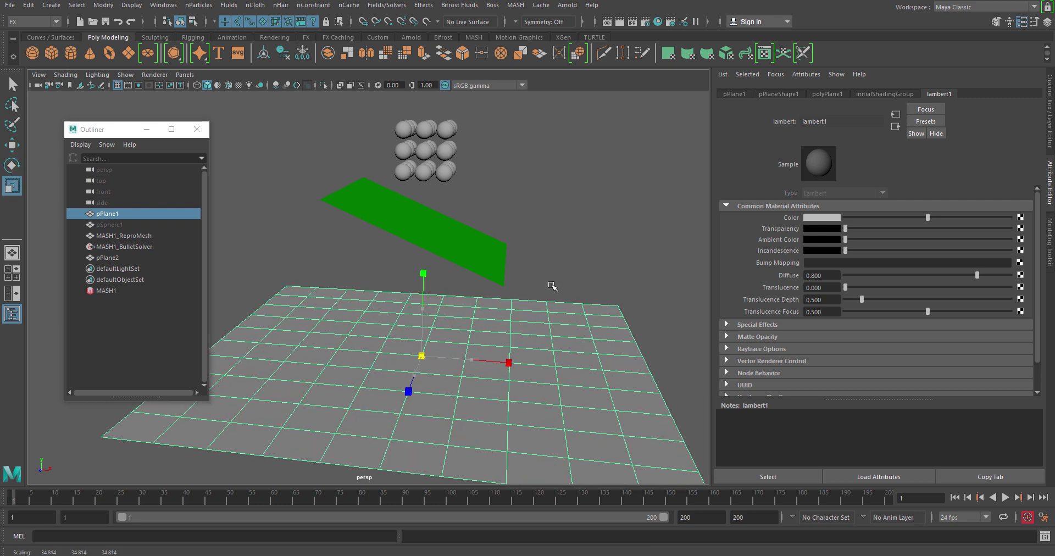
- Play the simulation with the tilted green plane and enlarged floor, then stop it and return to the first frame
key(w)
click(1006, 498)
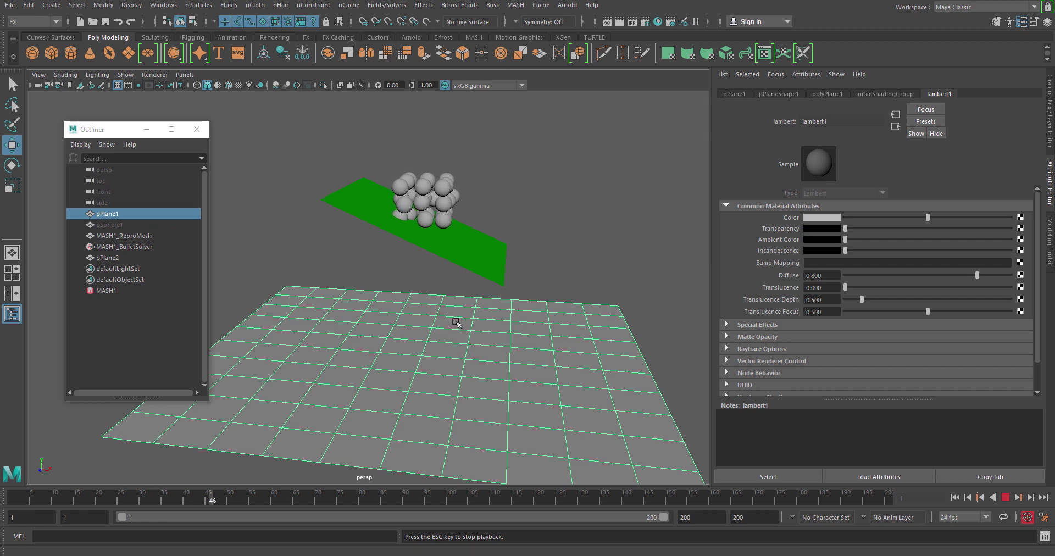
alt+drag(431, 303, 466, 309)
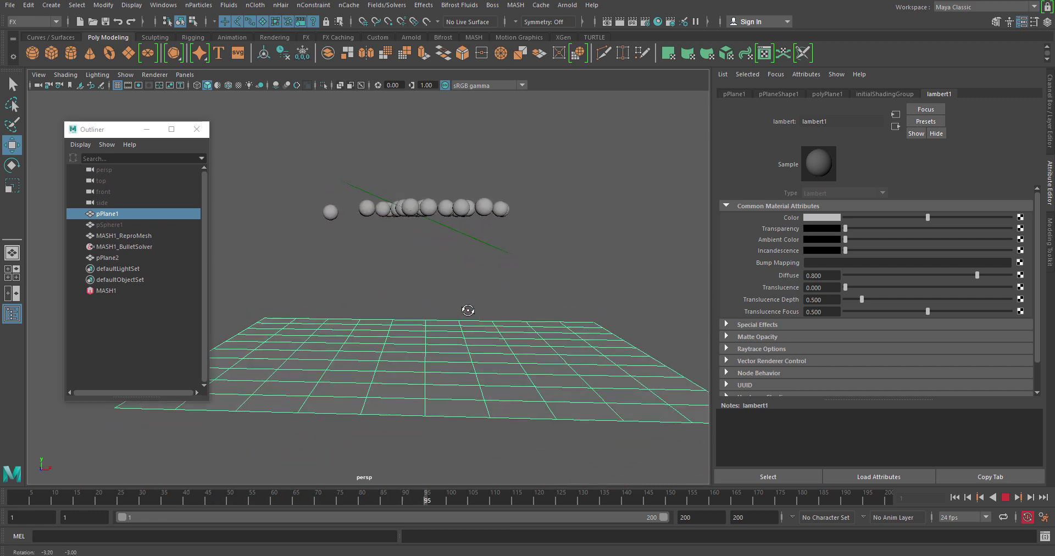
click(1006, 497)
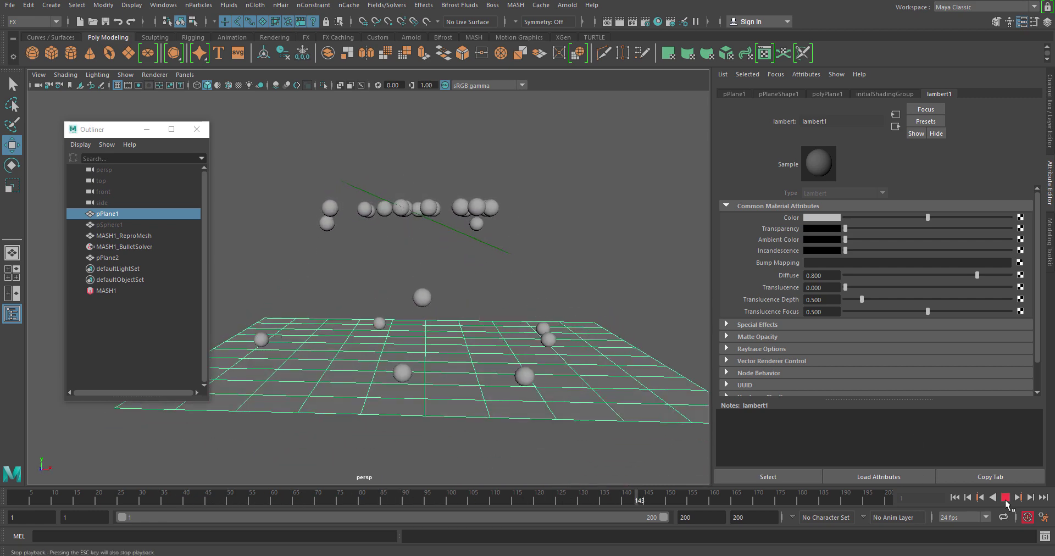
mouse_move(531, 285)
alt+mouse_down()
mouse_move(478, 293)
mouse_move(523, 282)
mouse_move(514, 285)
alt+mouse_up()
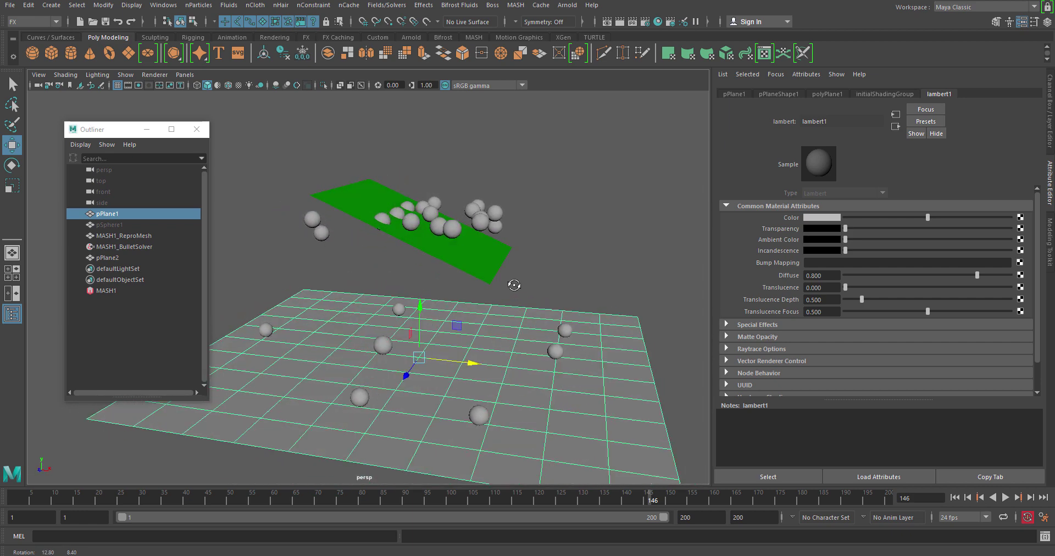
click(955, 498)
scroll(427, 259, up, 2)
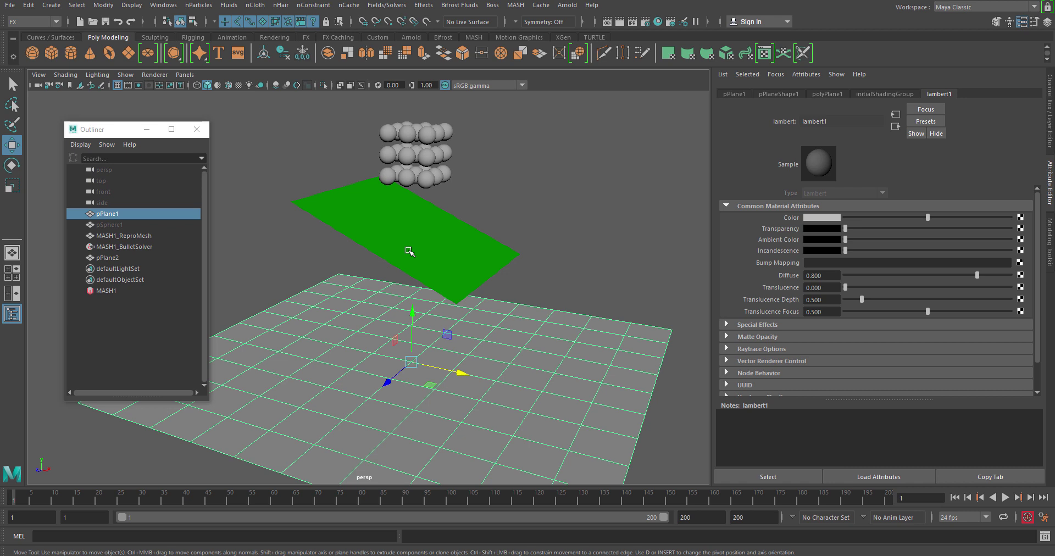
- Delete the construction history of the green plane pPlane2
click(409, 251)
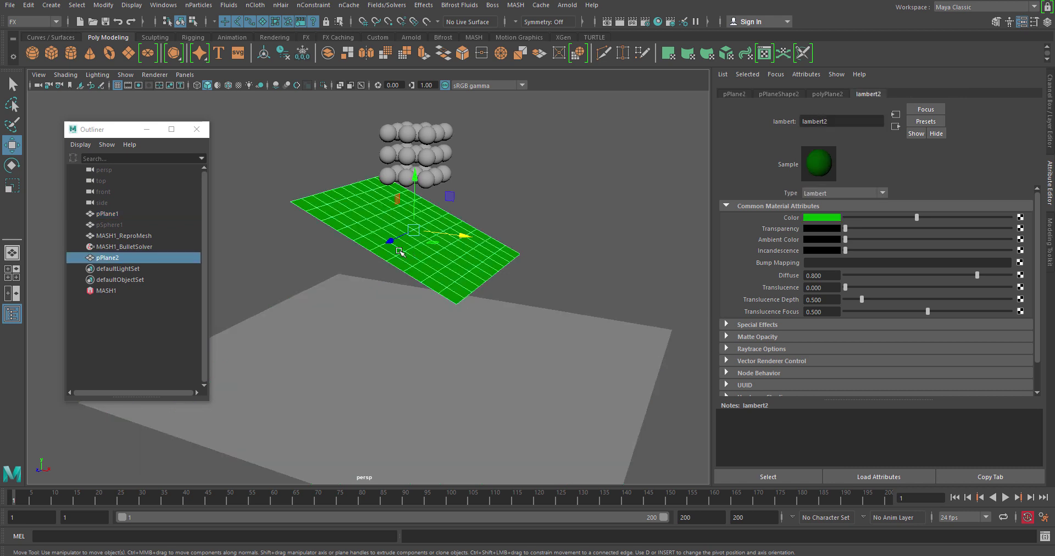
click(28, 5)
mouse_move(100, 133)
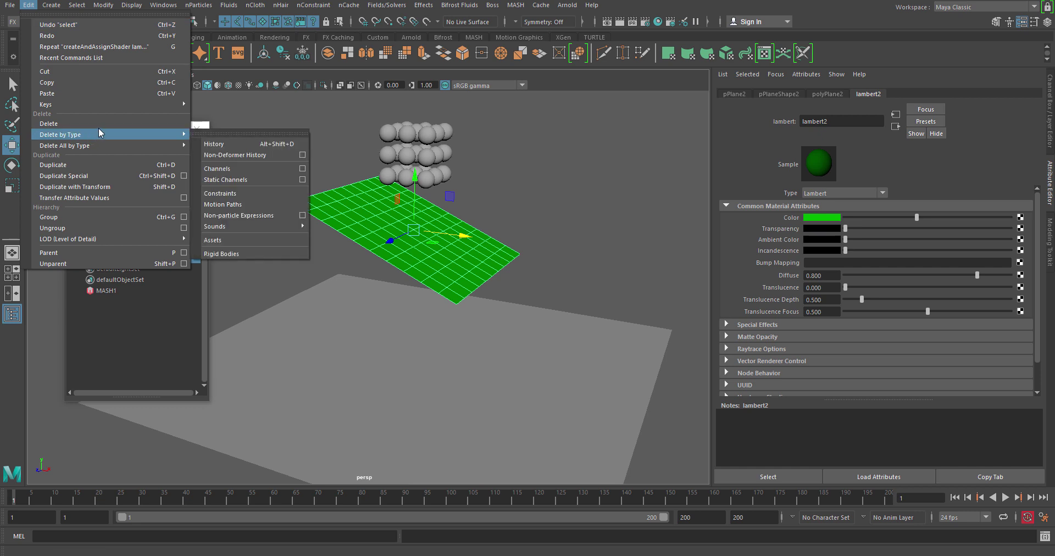
click(235, 145)
- Play the simulation with the history-free green plane, viewing the collisions from the side, then return to the first frame
click(1006, 497)
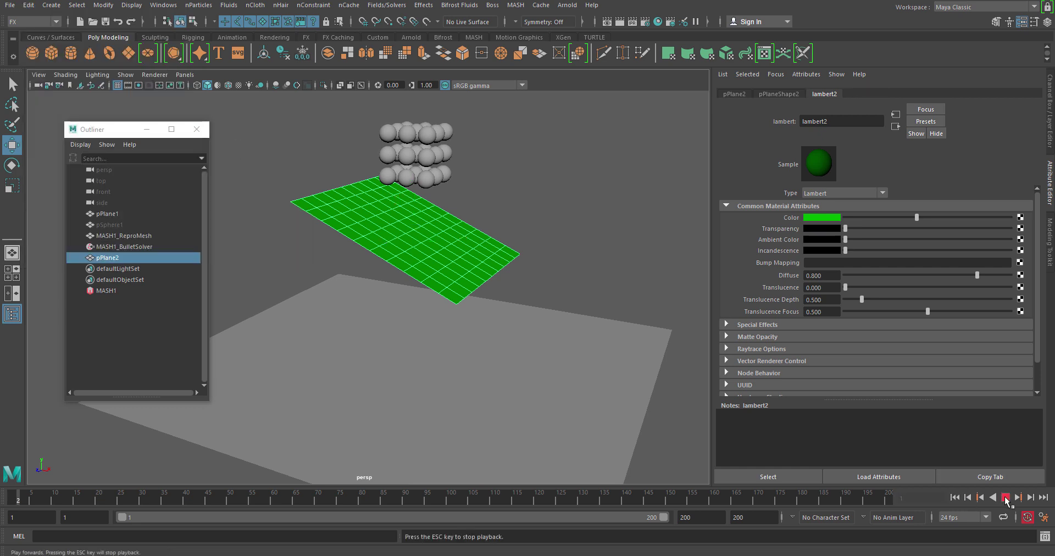
alt+drag(494, 269, 509, 260)
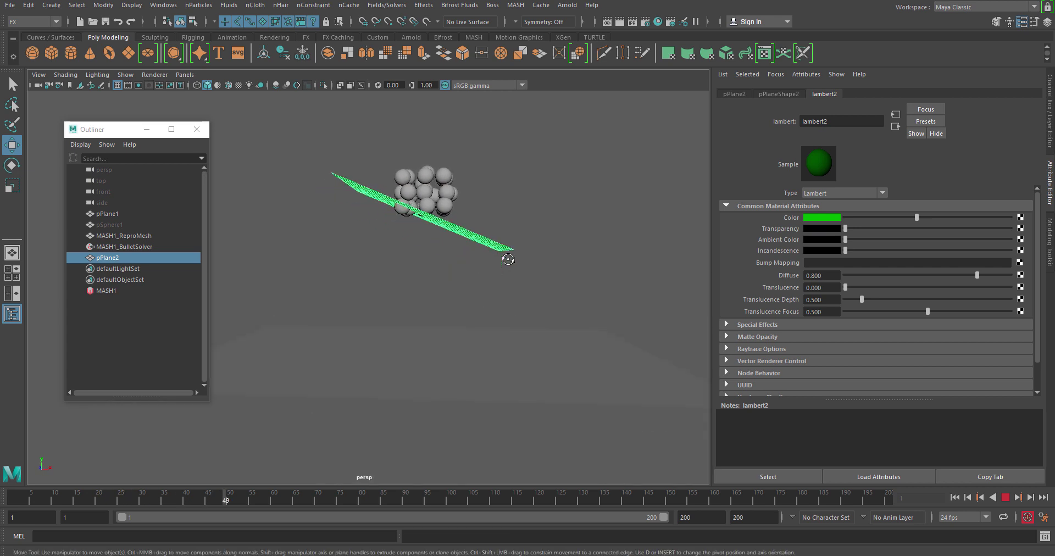
click(1005, 497)
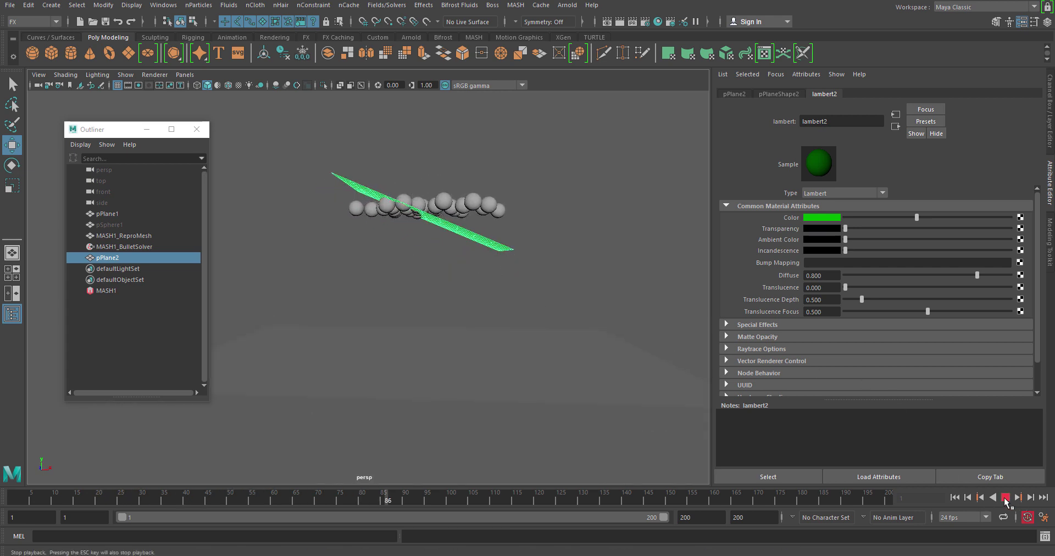
click(955, 498)
alt+drag(575, 269, 465, 276)
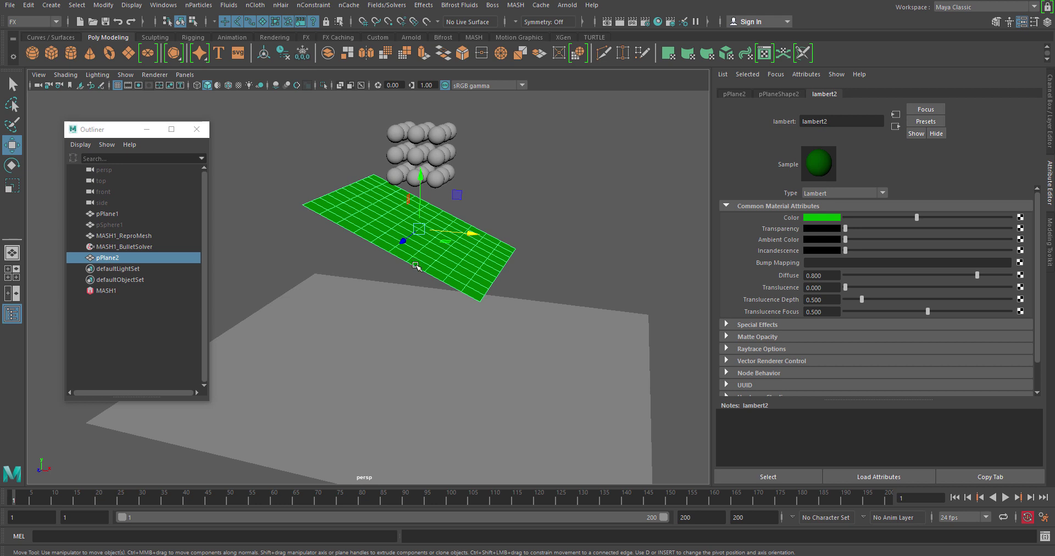
- Display the green plane's transform channels and freeze its transformations
key(ctrl+a)
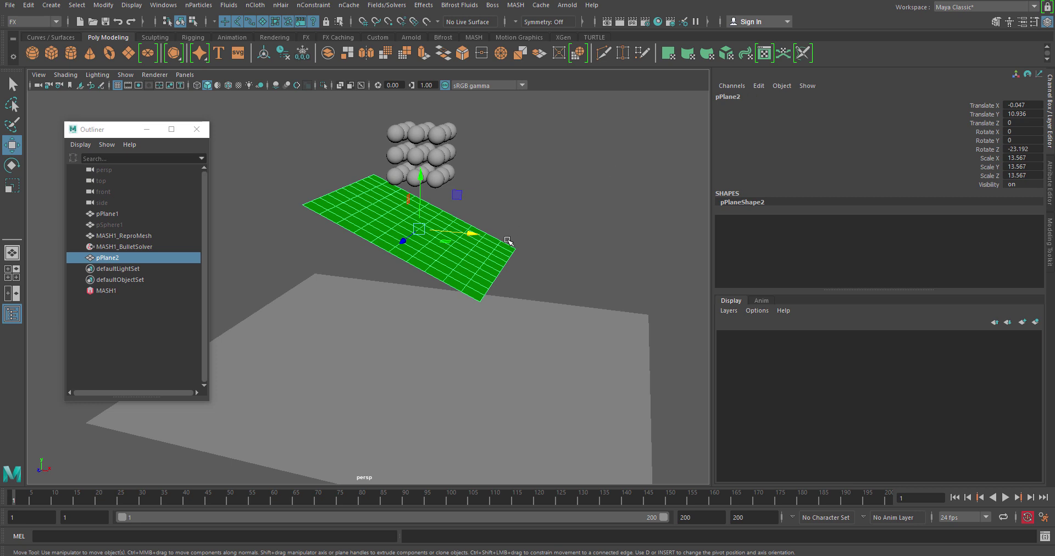
alt+drag(507, 240, 497, 218)
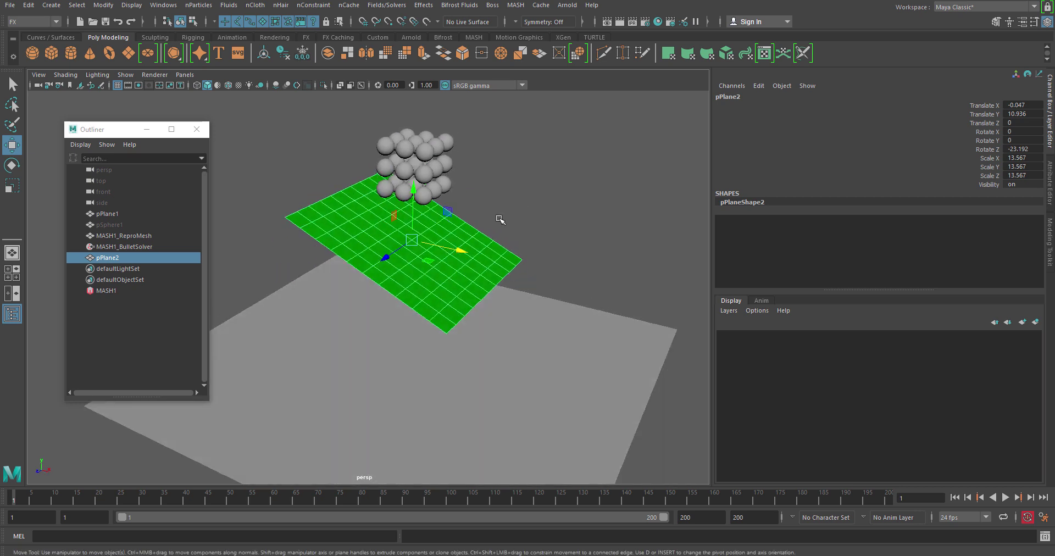
click(108, 7)
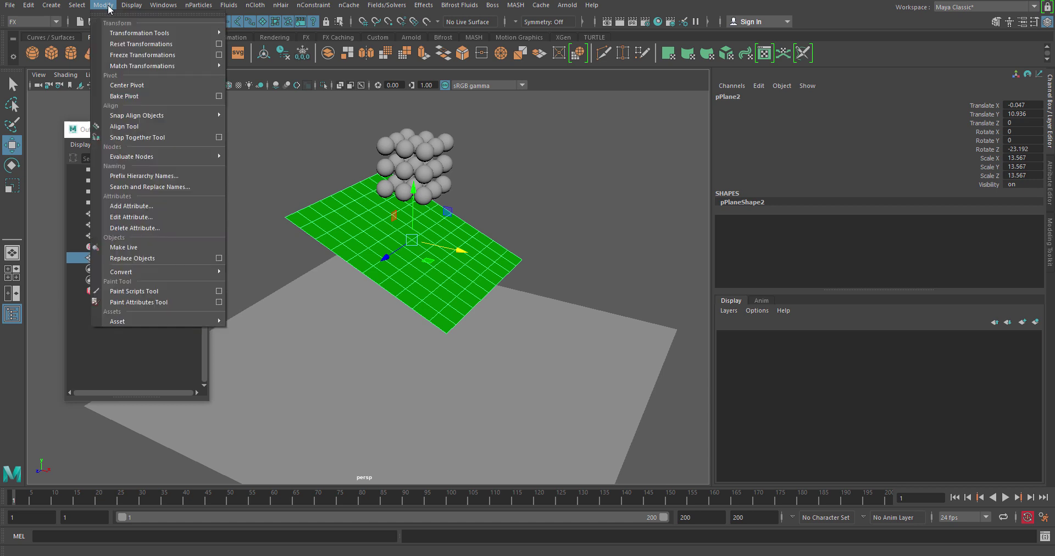
click(144, 55)
alt+drag(533, 216, 541, 264)
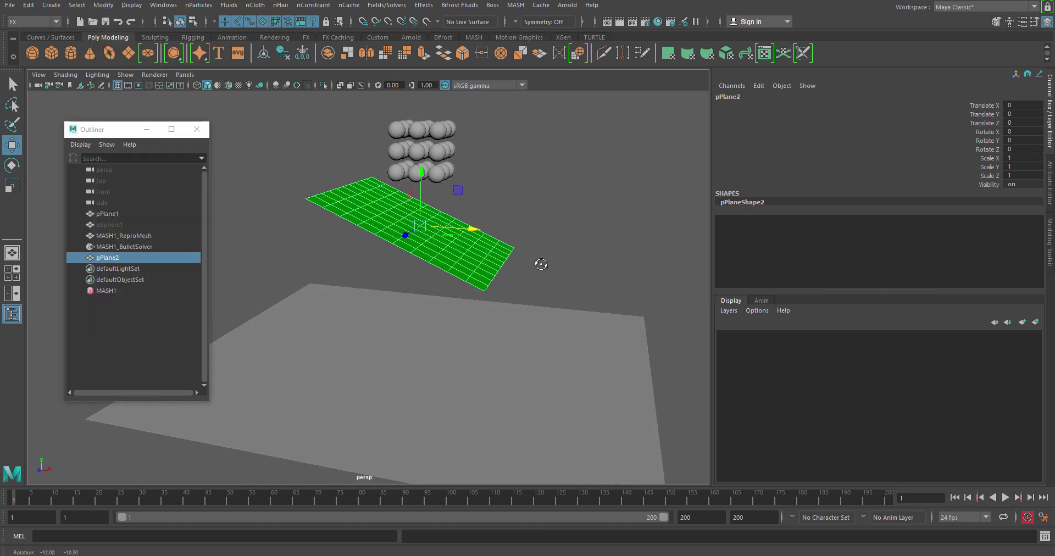
- Play the simulation with the frozen green plane, then stop it and return to the first frame
click(1007, 498)
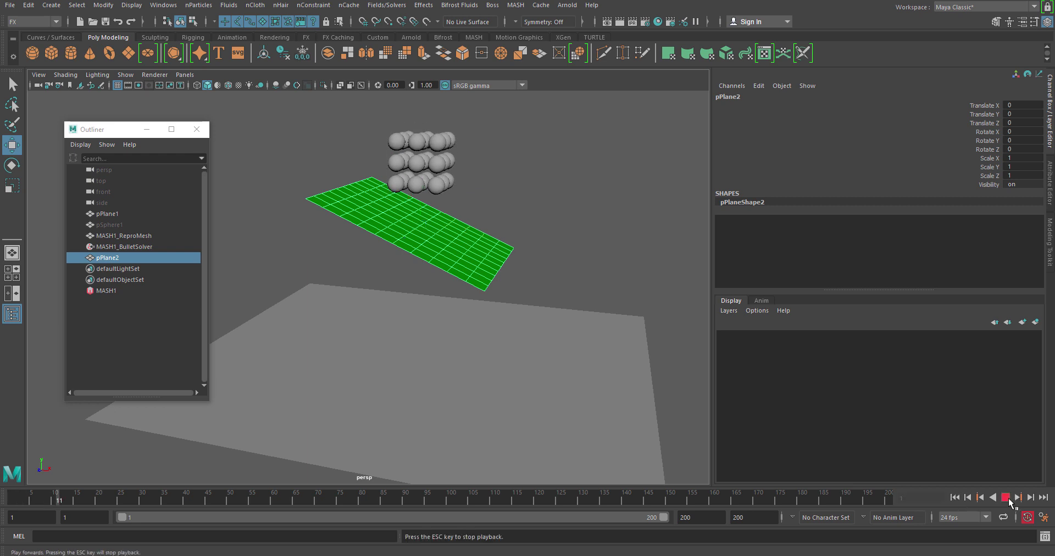
click(1006, 498)
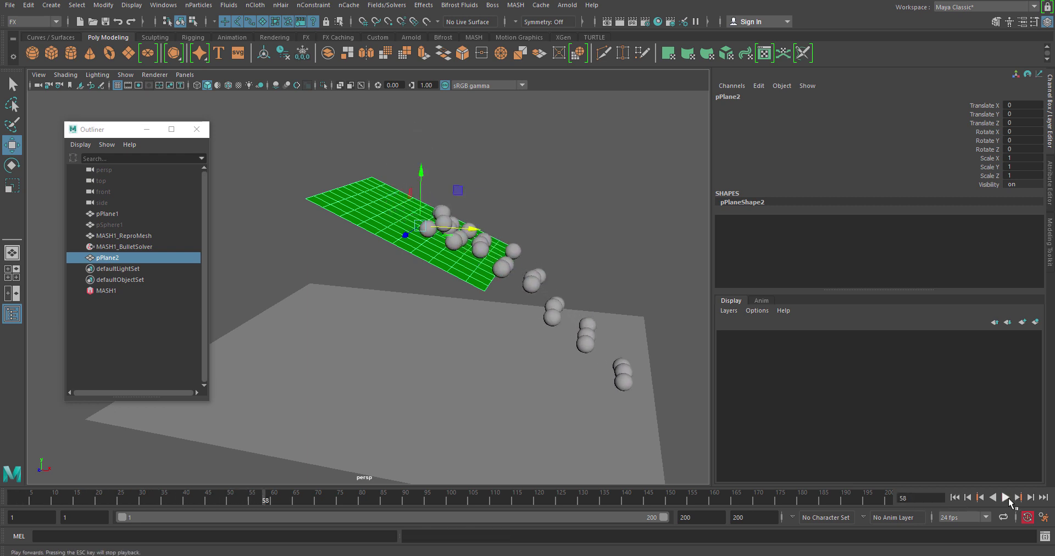
click(954, 497)
alt+drag(482, 253, 499, 268)
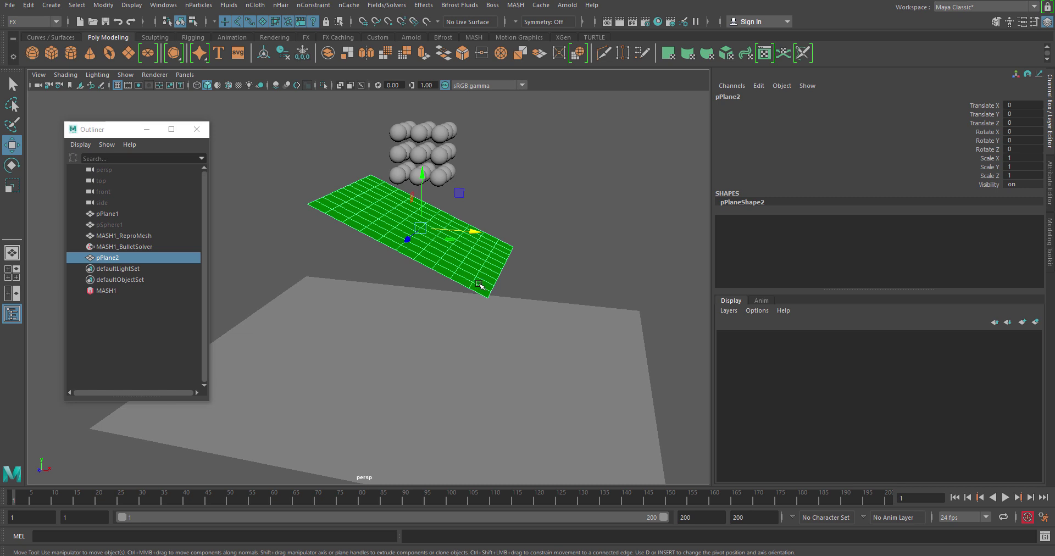
- Create a third polygon plane scaled to about 14.6, tilted about 22.7 degrees around Z and placed at about X 7.5, Y 4.0
click(129, 54)
key(r)
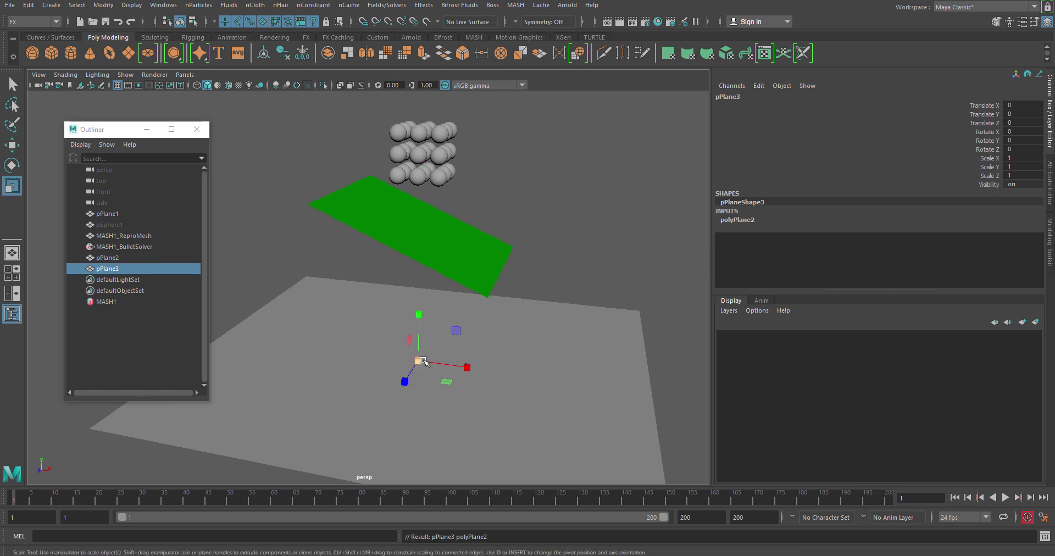
drag(418, 361, 443, 352)
key(w)
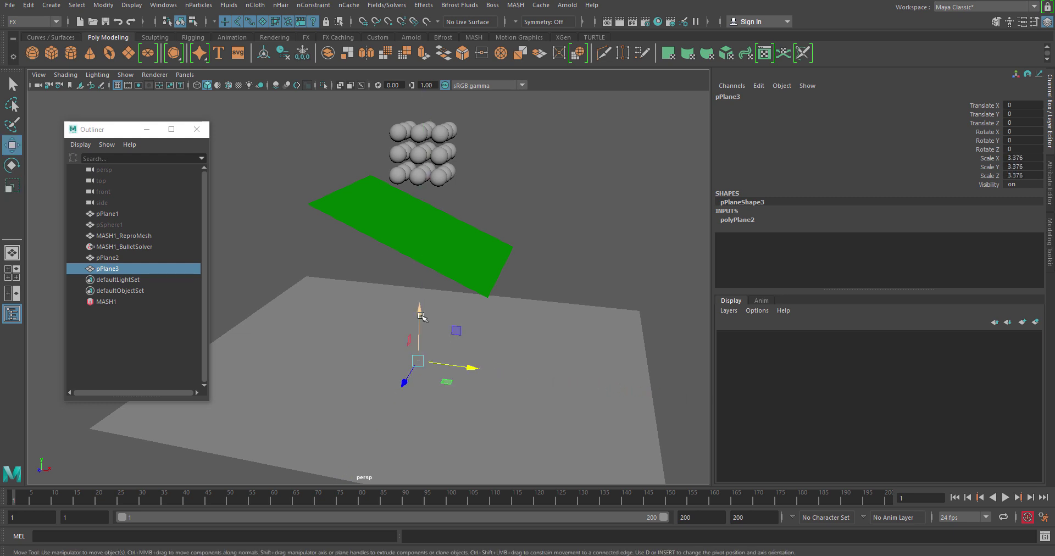
drag(420, 306, 424, 268)
key(r)
drag(419, 315, 516, 380)
key(w)
key(r)
key(w)
key(e)
key(w)
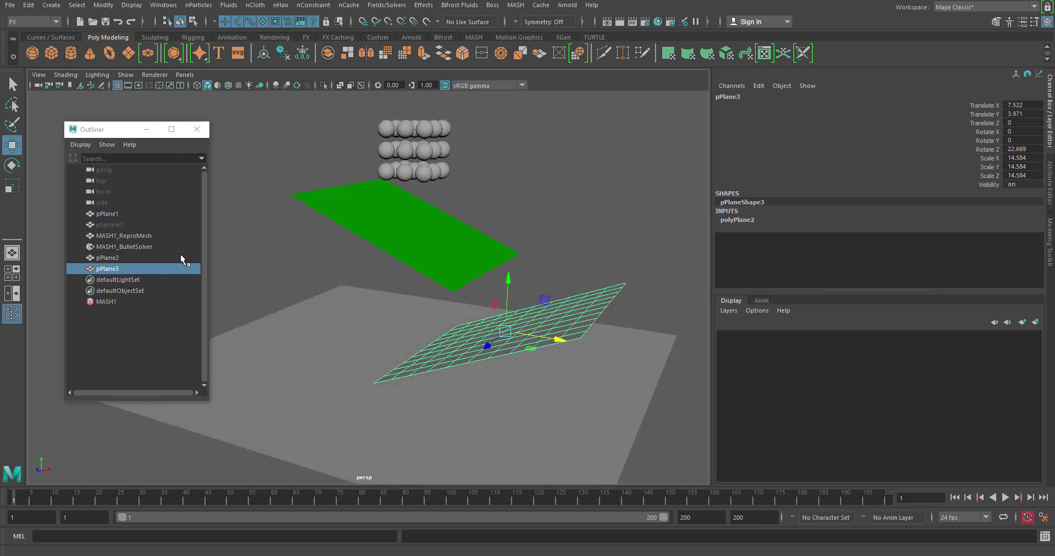
- Assign a new Lambert material to pPlane3 and colour it red
click(139, 247)
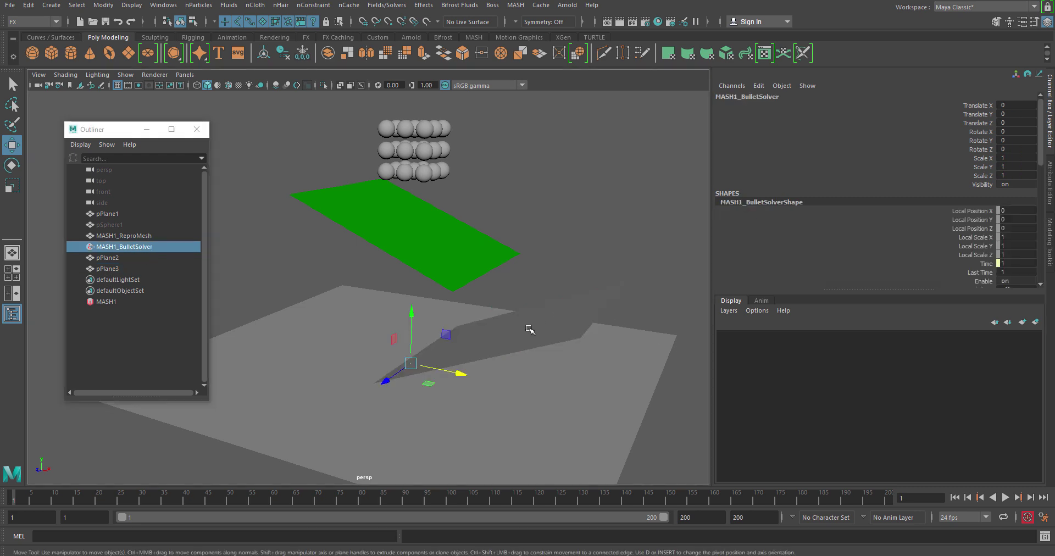
alt+drag(530, 330, 546, 329)
click(577, 318)
right_click(592, 306)
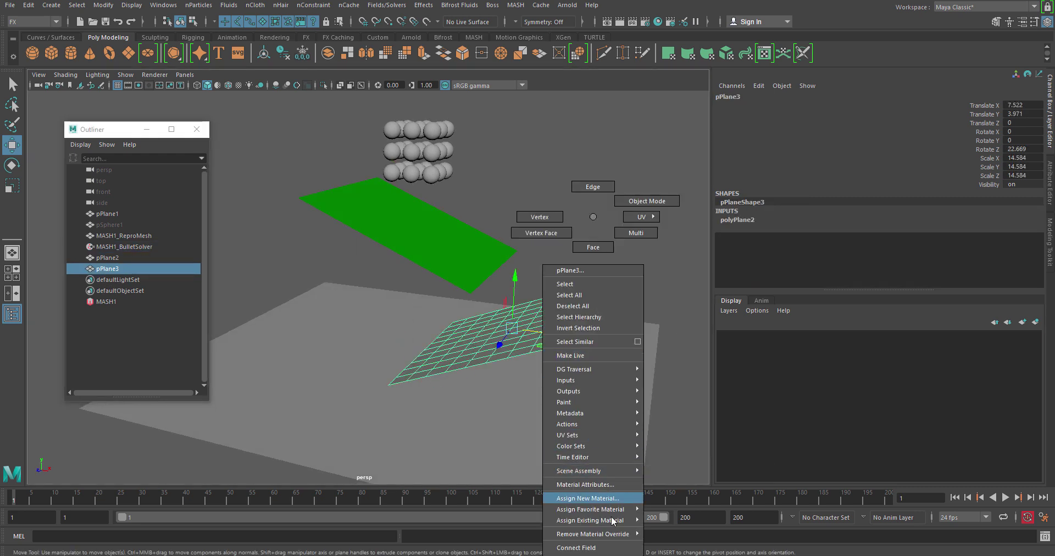
mouse_move(620, 514)
click(668, 490)
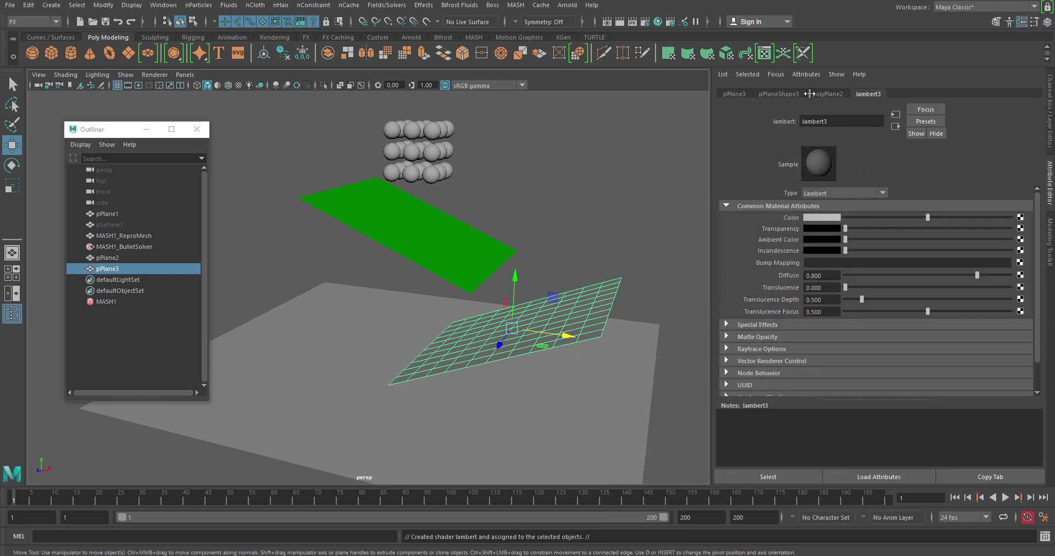
click(832, 216)
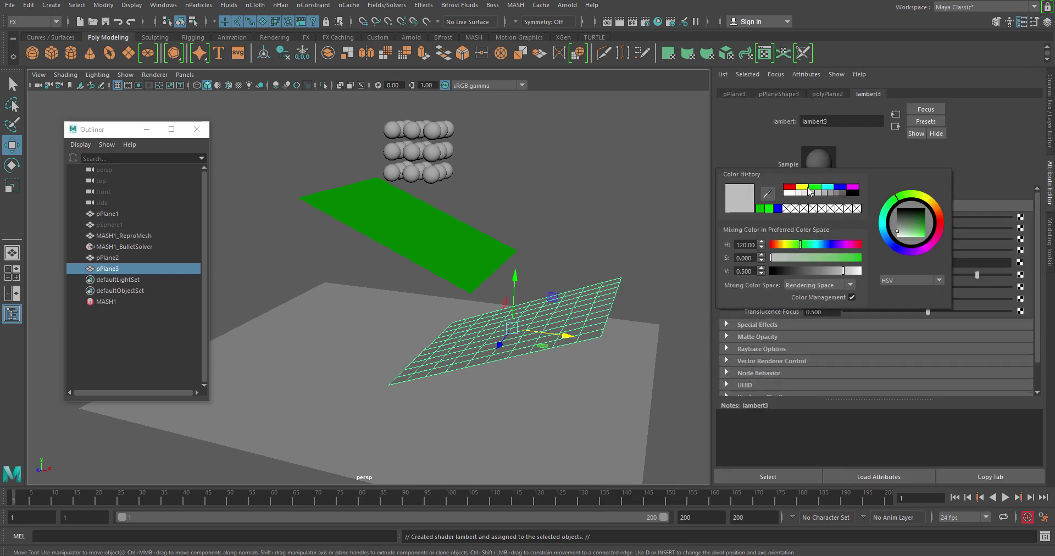
click(792, 189)
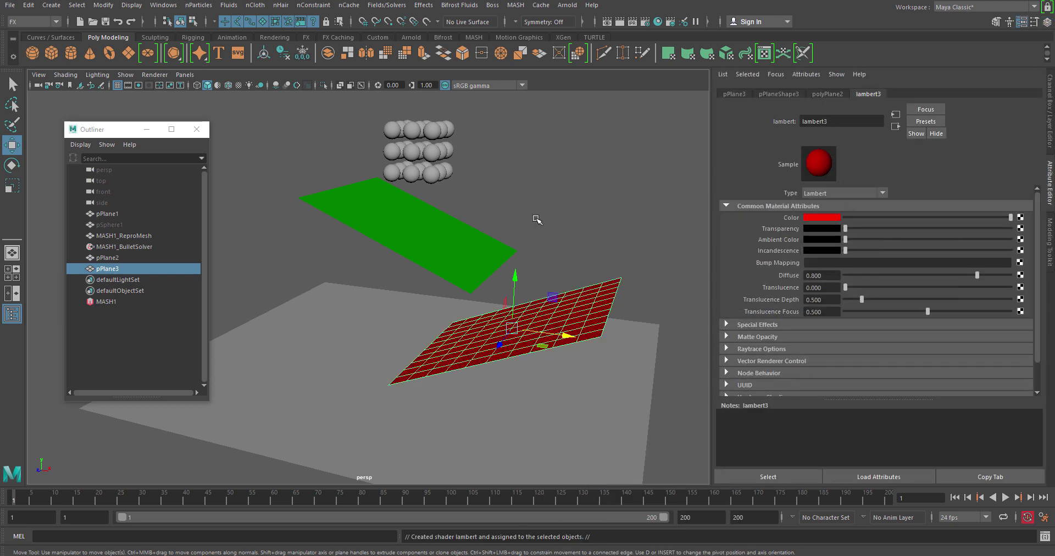
alt+drag(537, 220, 559, 231)
click(558, 222)
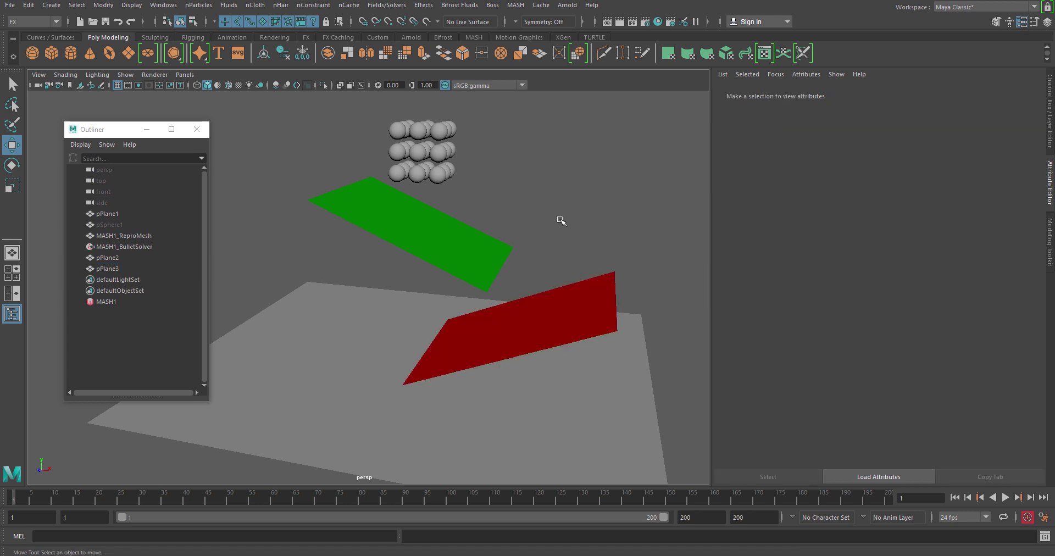
- Add the red plane pPlane3 to the collider objects of MASH1_BulletSolver
click(550, 326)
click(132, 247)
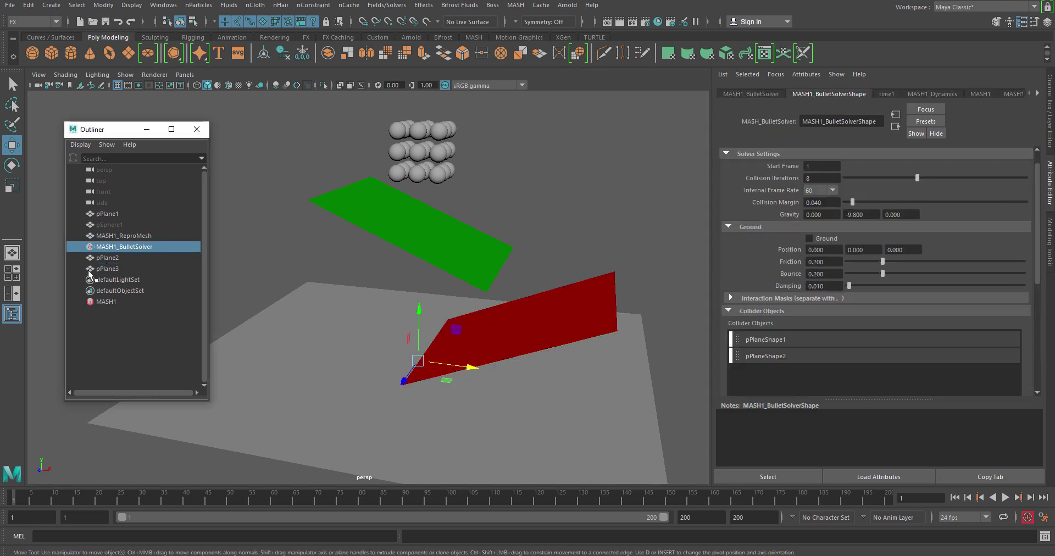
middle_drag(89, 272, 758, 374)
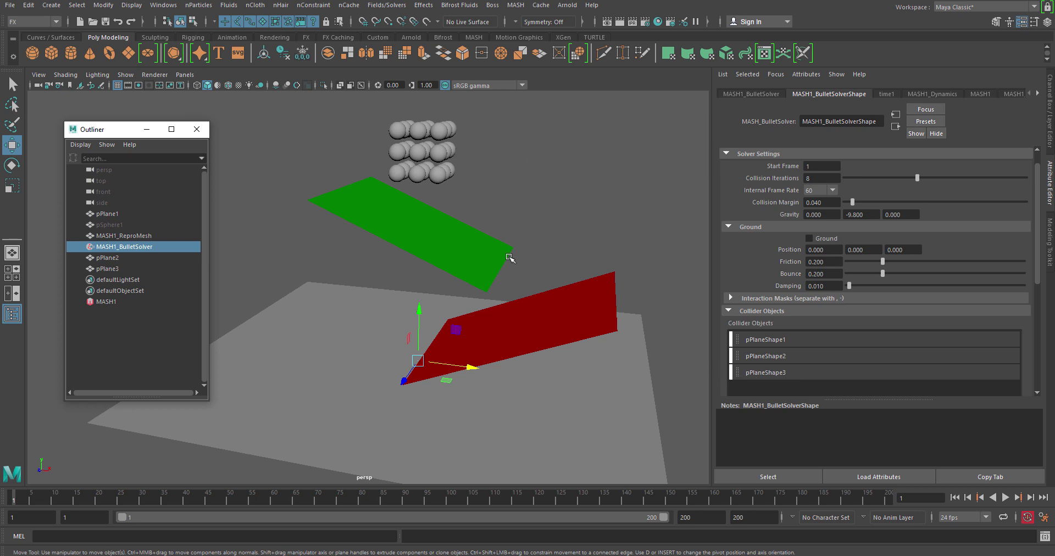
alt+drag(509, 257, 528, 253)
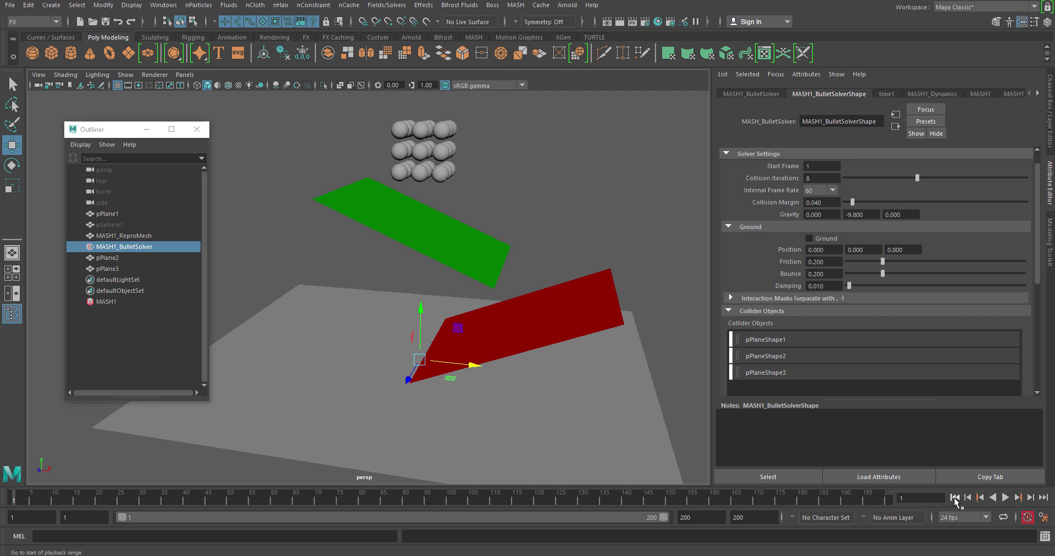
- Play the simulation with the red collider plane added, watch the spheres around it from a low side angle, and stop playback
click(1005, 497)
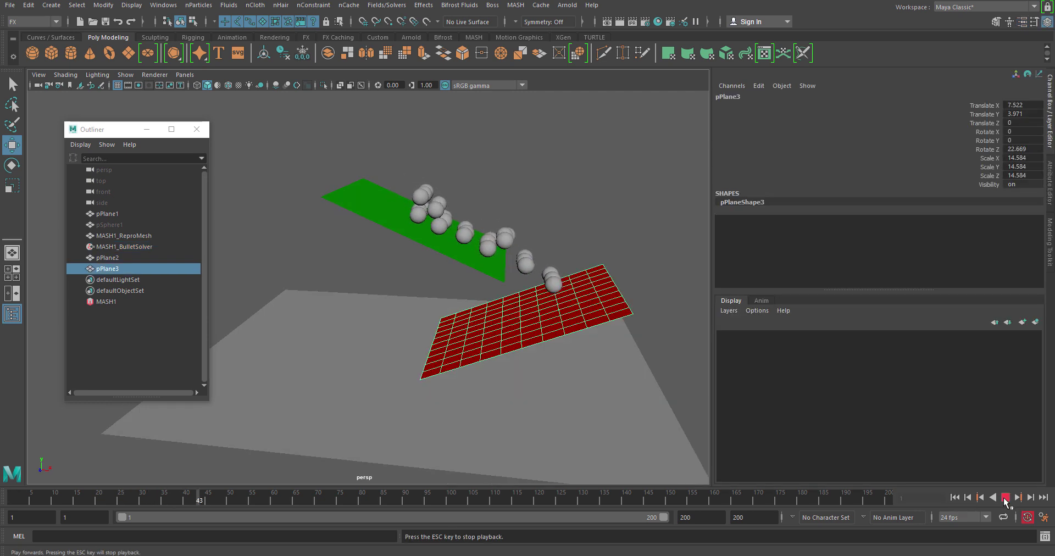
alt+drag(484, 324, 511, 334)
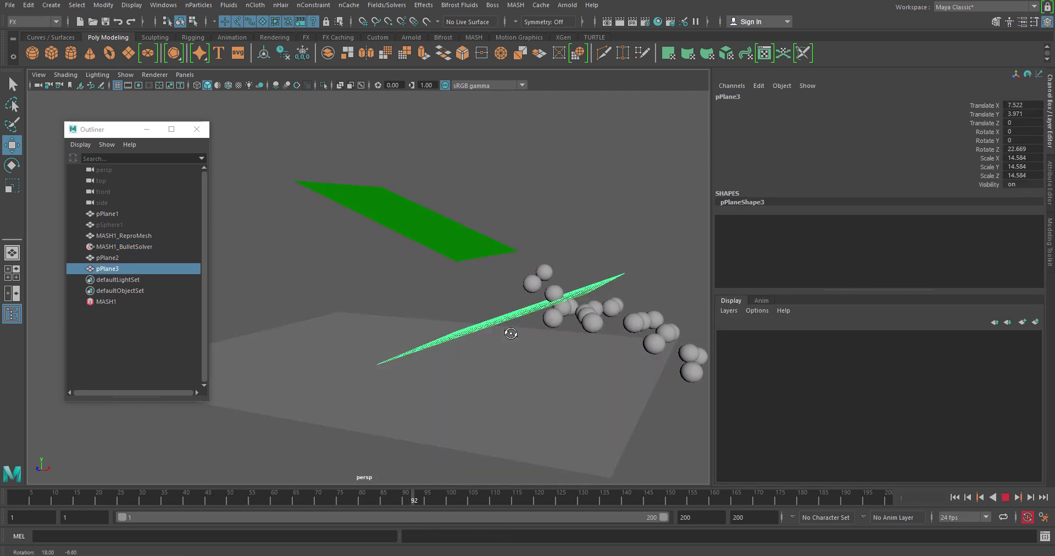
alt+drag(589, 377, 574, 348)
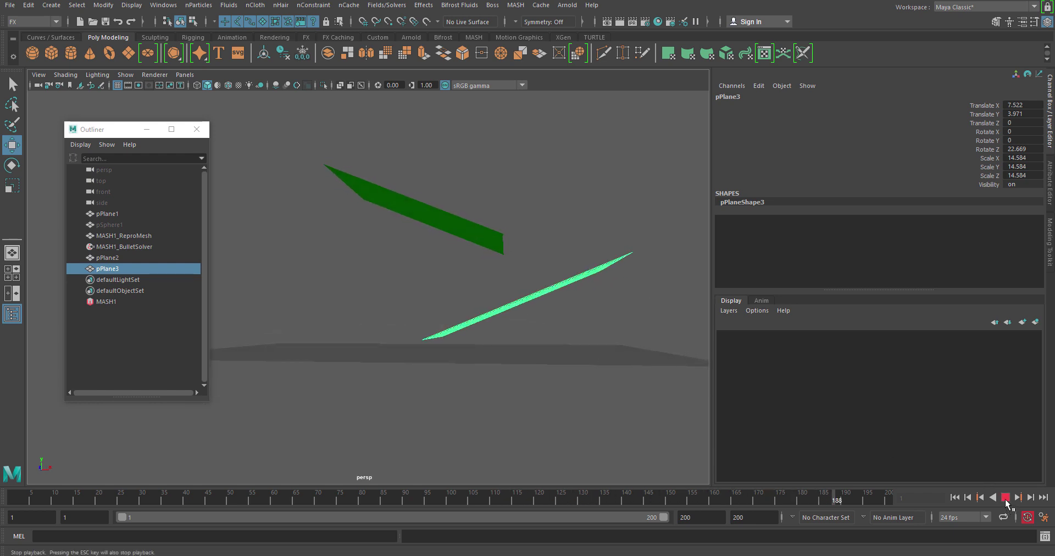
click(1006, 499)
alt+drag(629, 284, 567, 342)
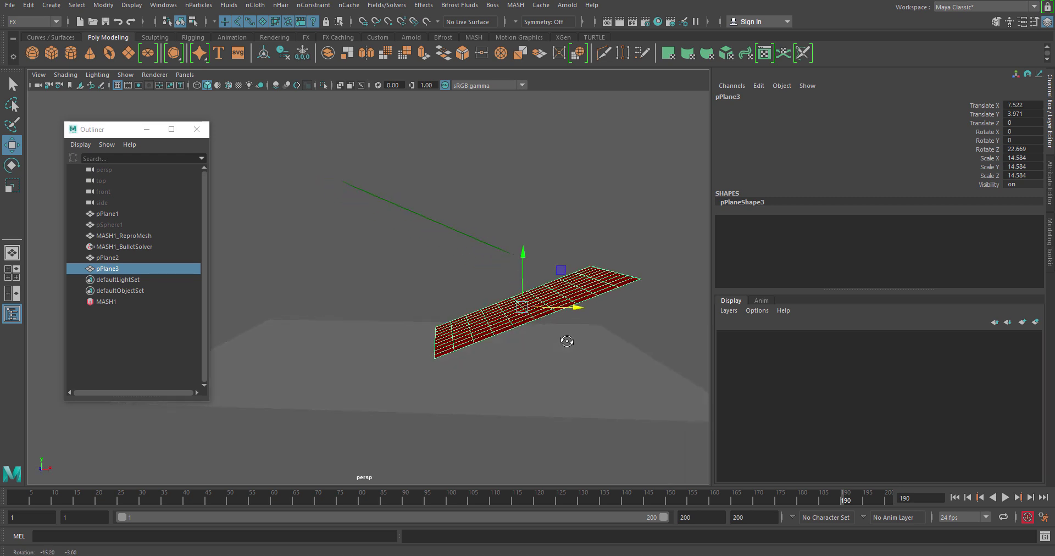
- Replay the simulation from the first frame to check how the spheres meet the red plane edge-on, then stop it
click(955, 498)
click(1006, 497)
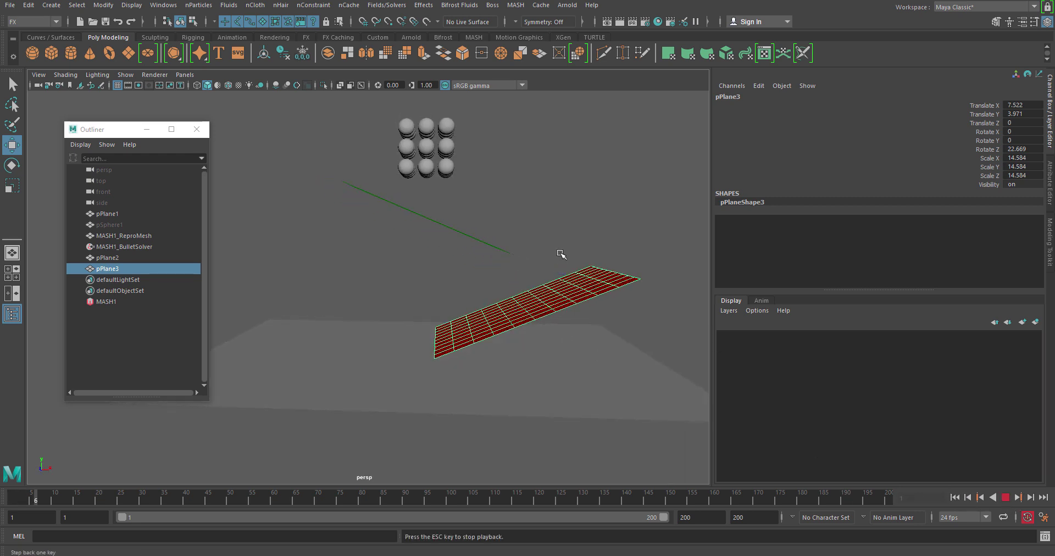
alt+drag(588, 346, 633, 358)
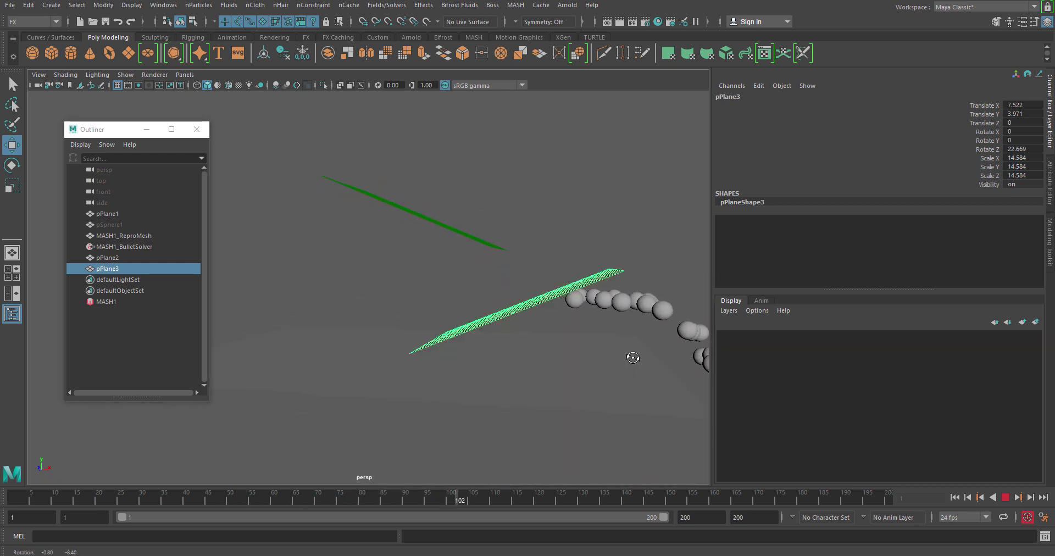
click(1009, 497)
alt+drag(561, 208, 515, 306)
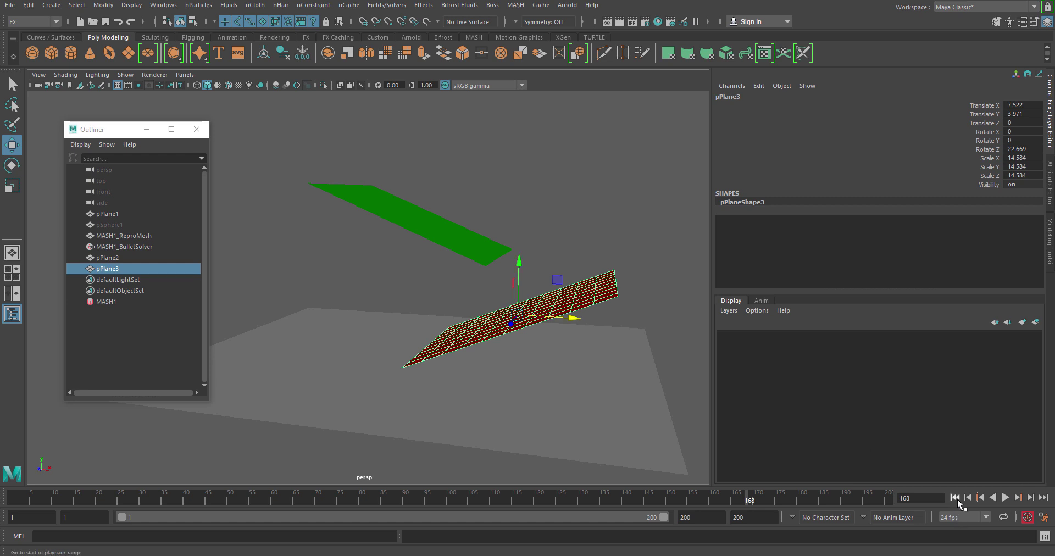
- Return to the first frame and freeze the transformations of the red plane pPlane3
click(955, 497)
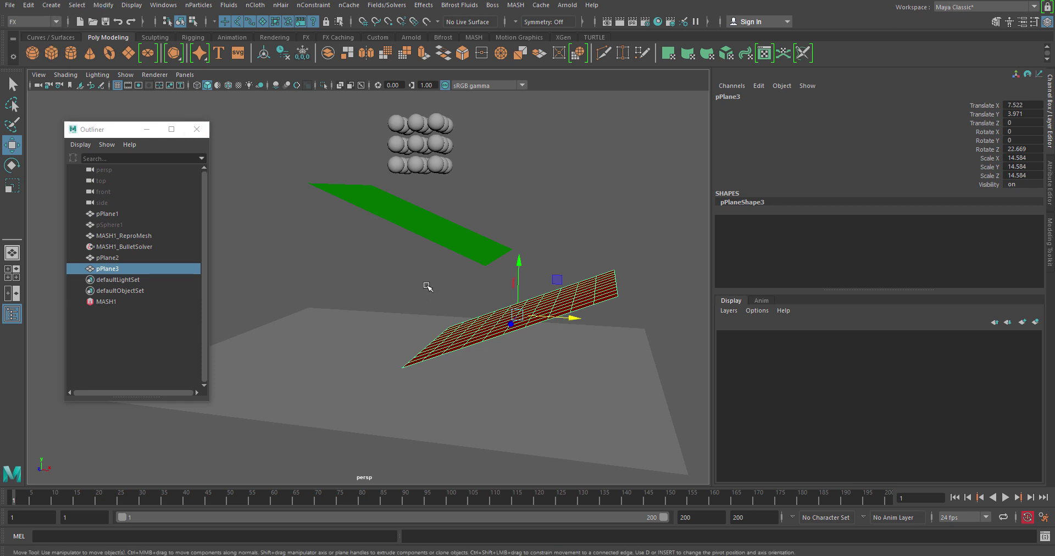
click(104, 5)
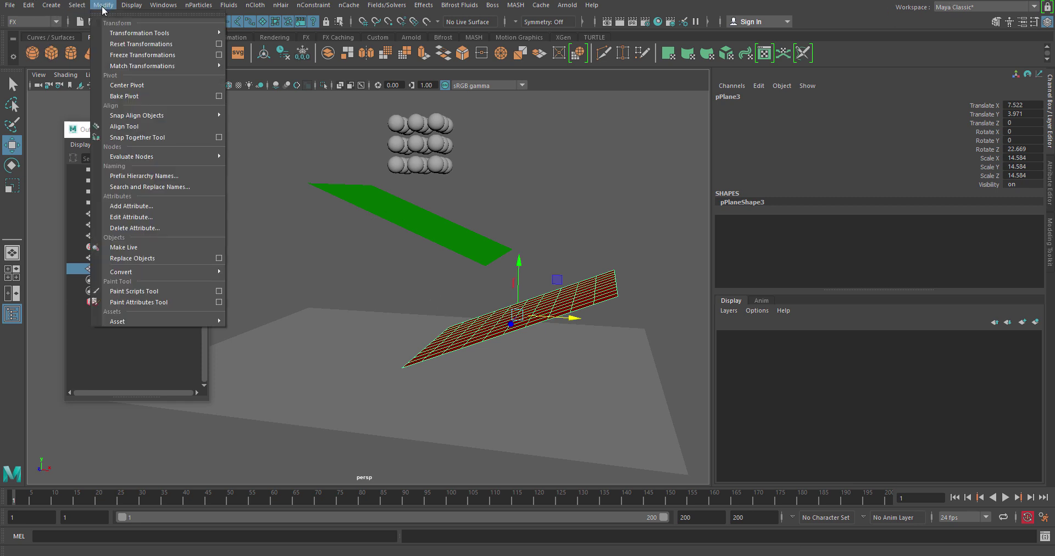
click(132, 51)
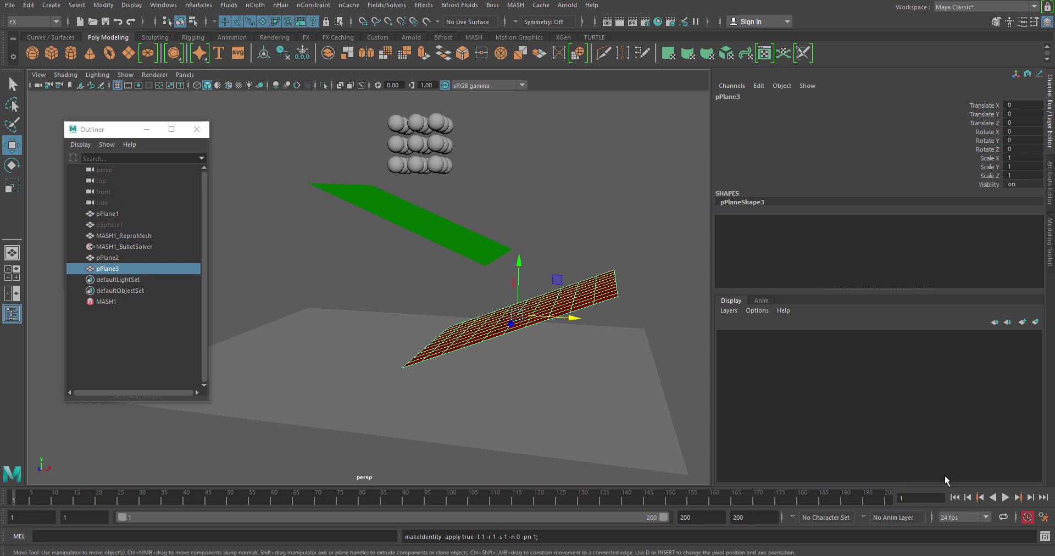
- Play the simulation with the frozen red plane, viewing it from several angles, and return to the first frame
click(1005, 497)
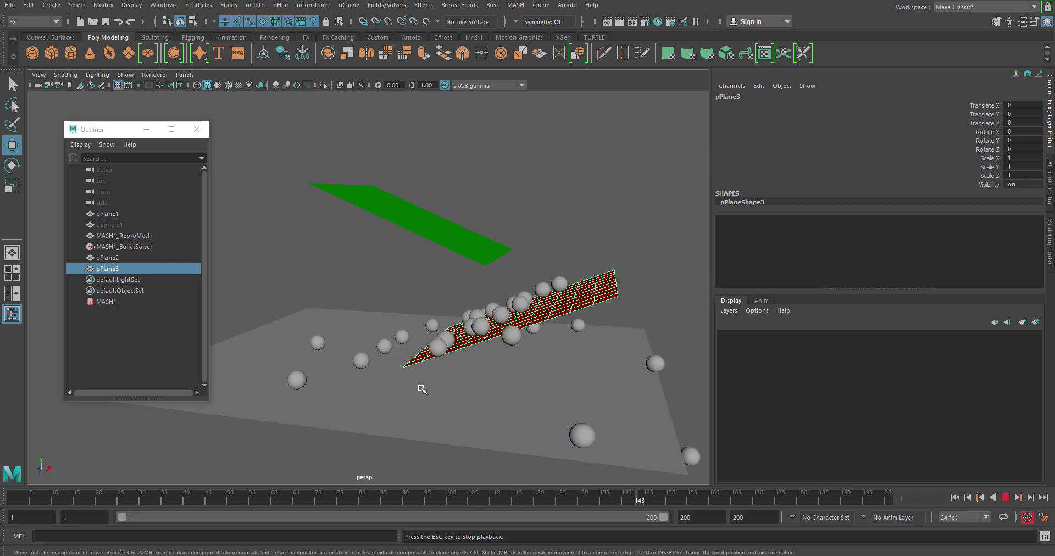
alt+drag(424, 388, 483, 376)
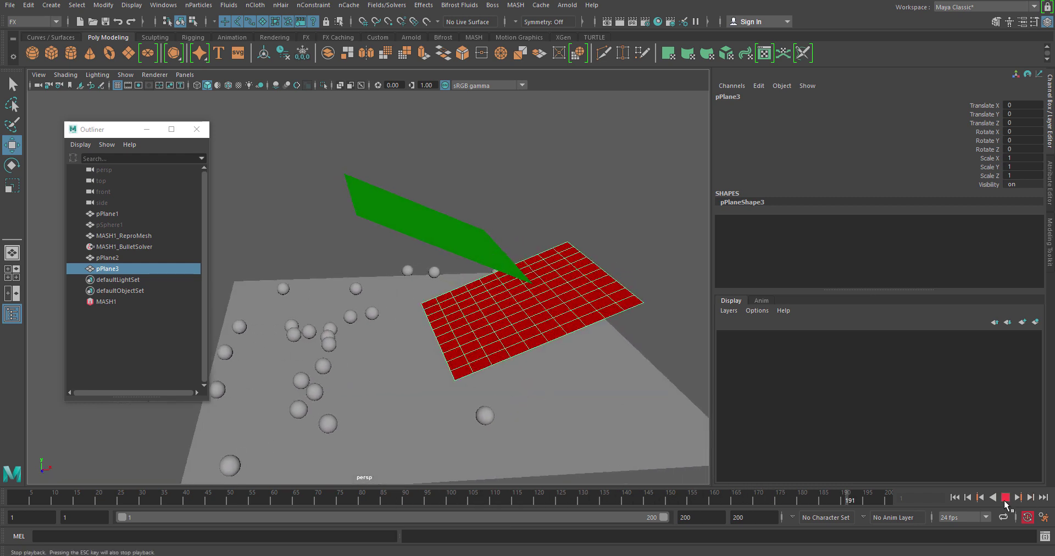
click(956, 497)
alt+drag(532, 299, 492, 302)
scroll(493, 294, down, 3)
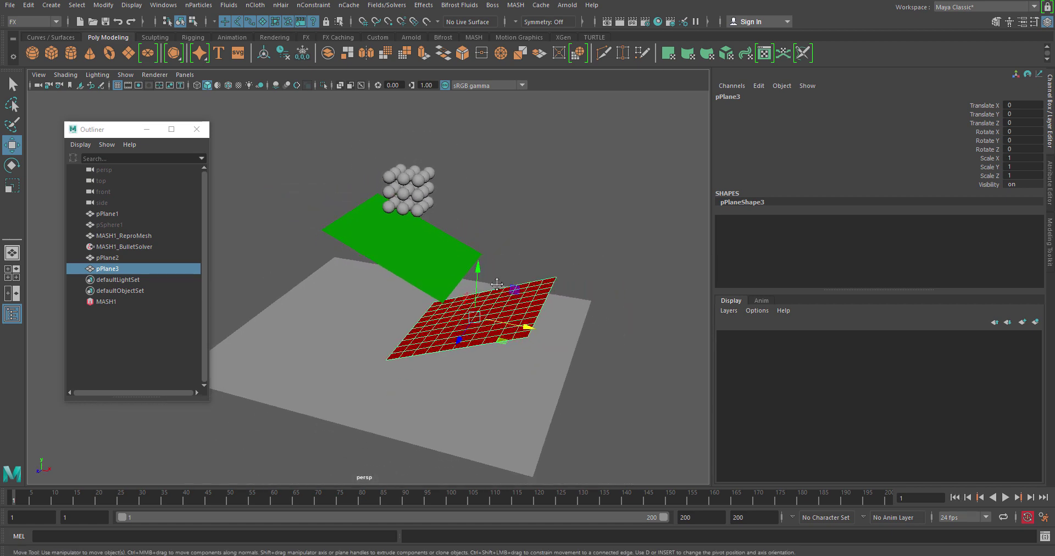